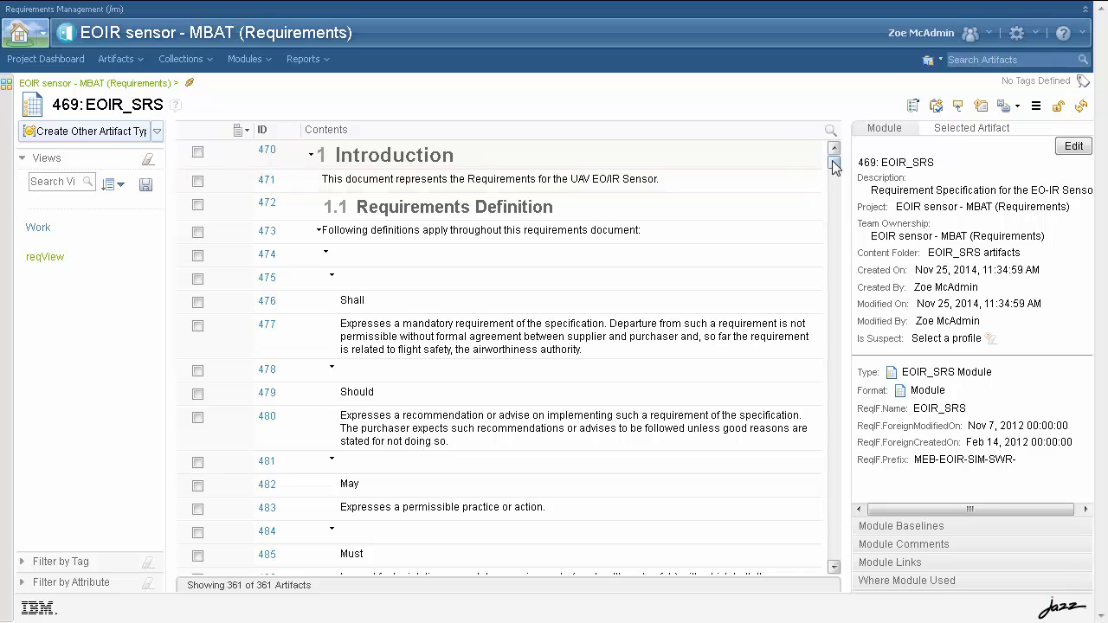
Select requirement 523 in the EOIR_SRS module and review its artifact properties
left_click_drag(834, 163, 828, 219)
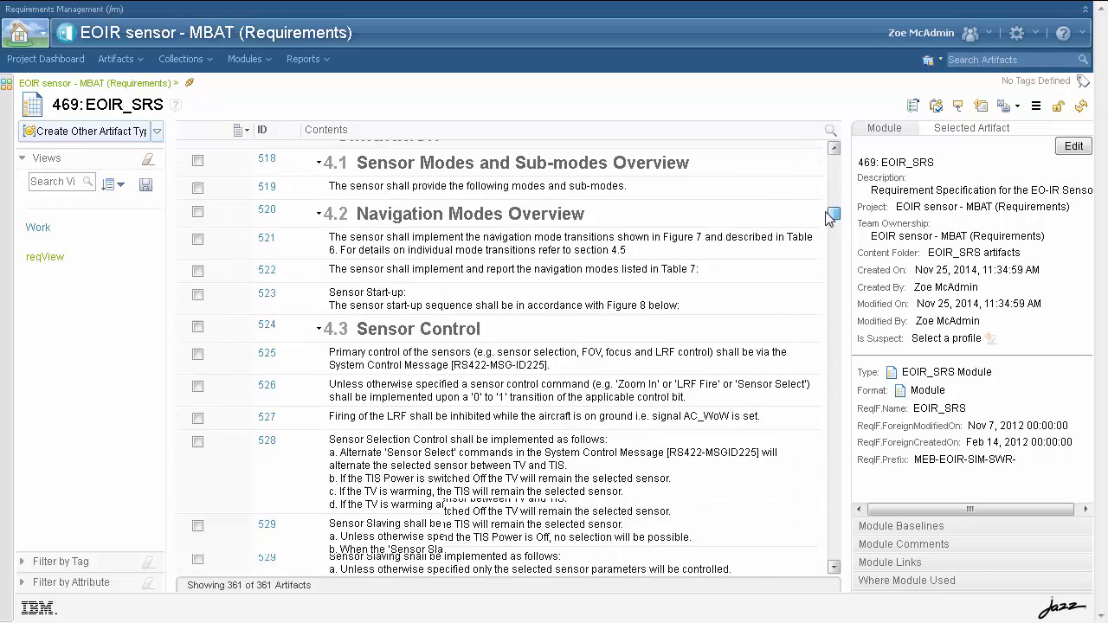
left_click(614, 305)
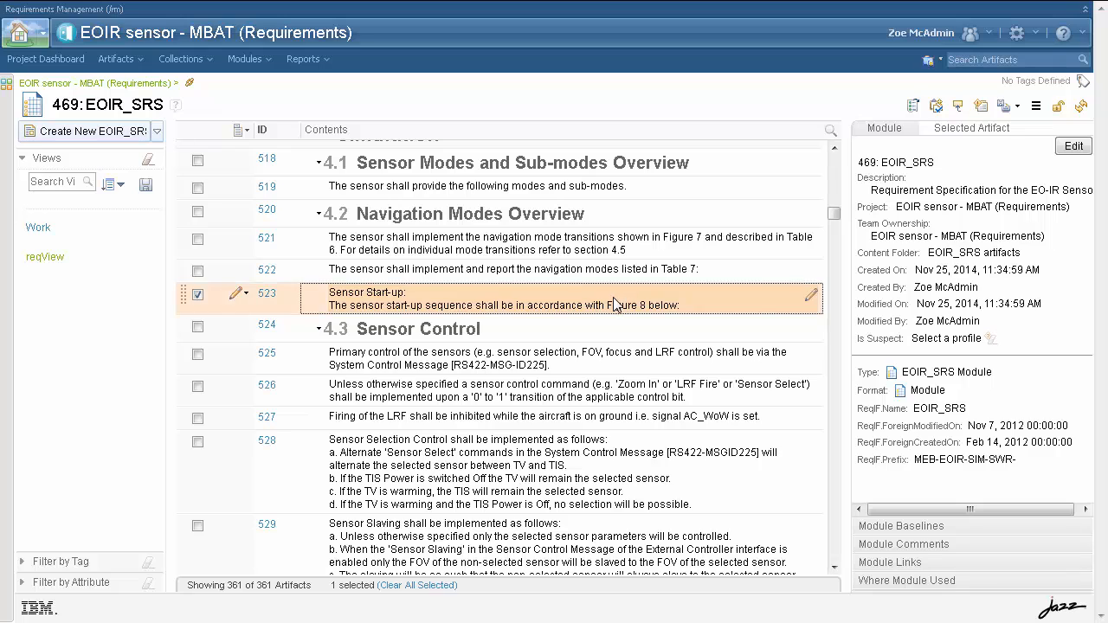
left_click(978, 129)
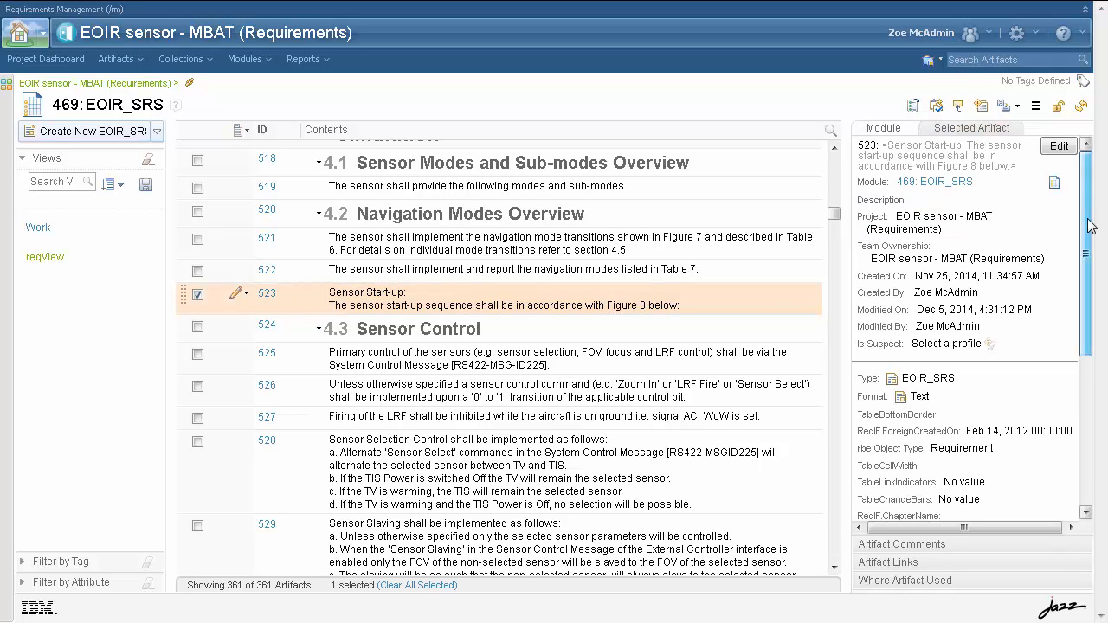
left_click_drag(1092, 225, 1081, 388)
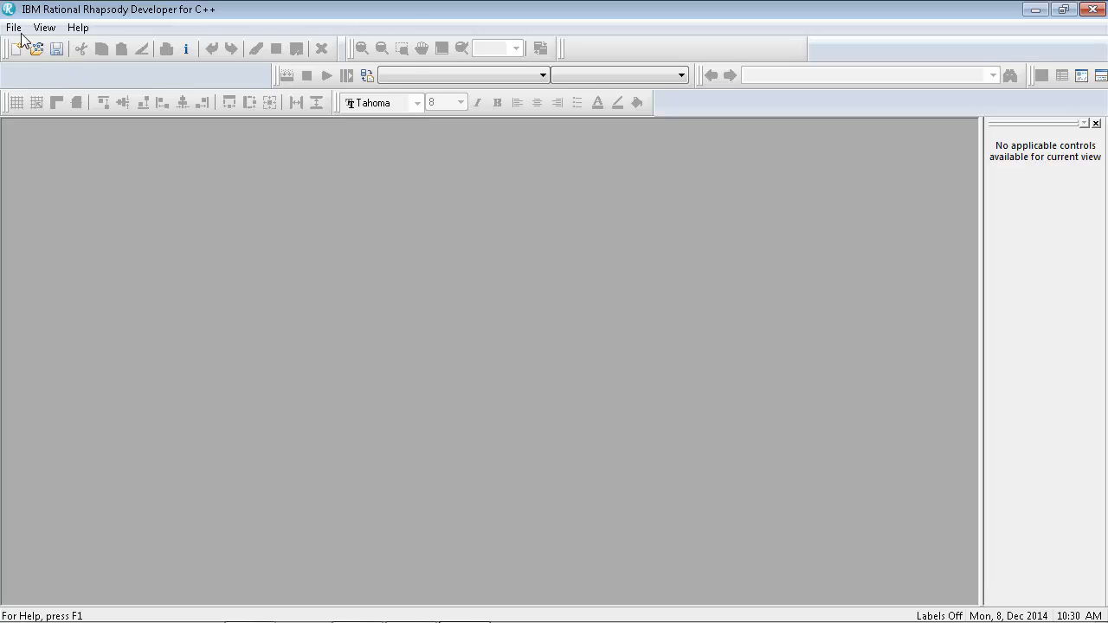
Open the EOIR_Testmodel design manager model from the EOIR sensor - MBAT project on the 10.67.61.70 server
left_click(16, 28)
left_click(64, 104)
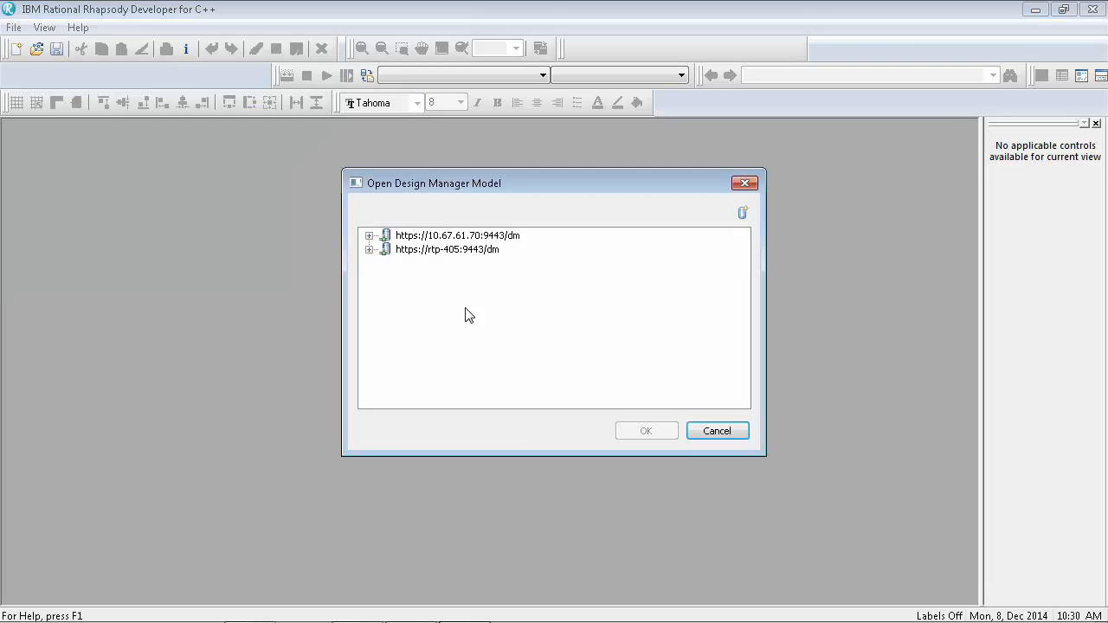
left_click(369, 236)
left_click(385, 263)
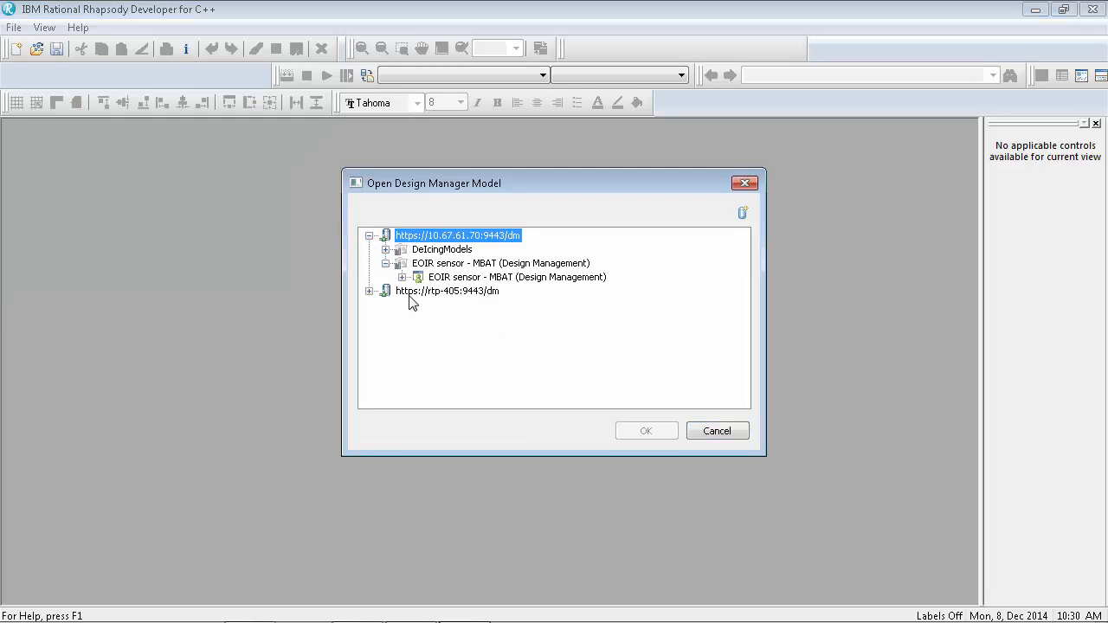
left_click(402, 277)
left_click(463, 319)
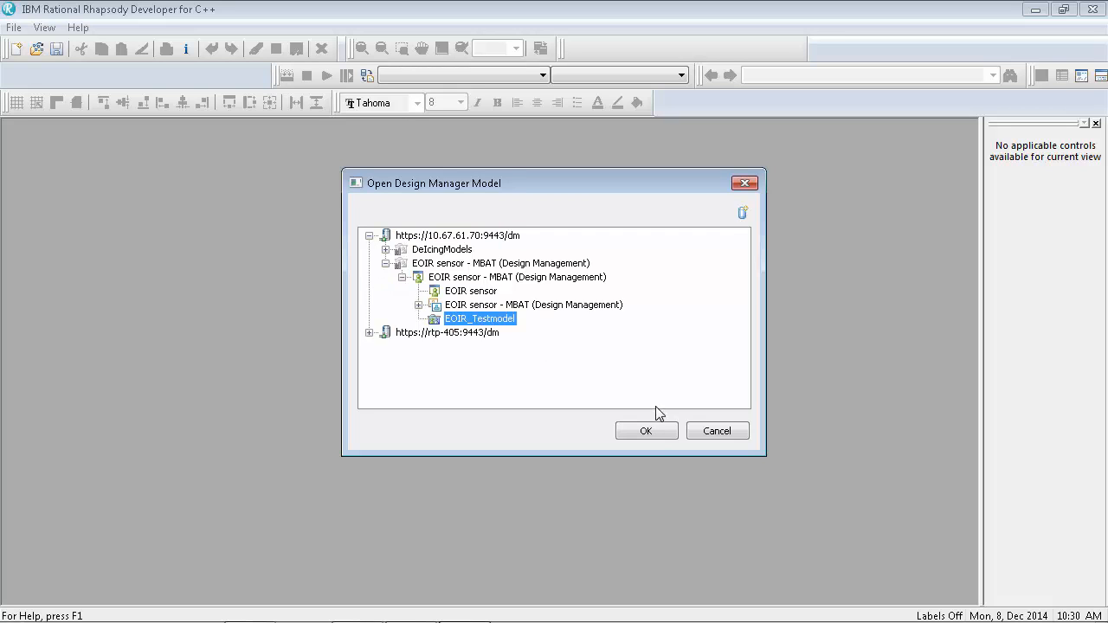
left_click(661, 433)
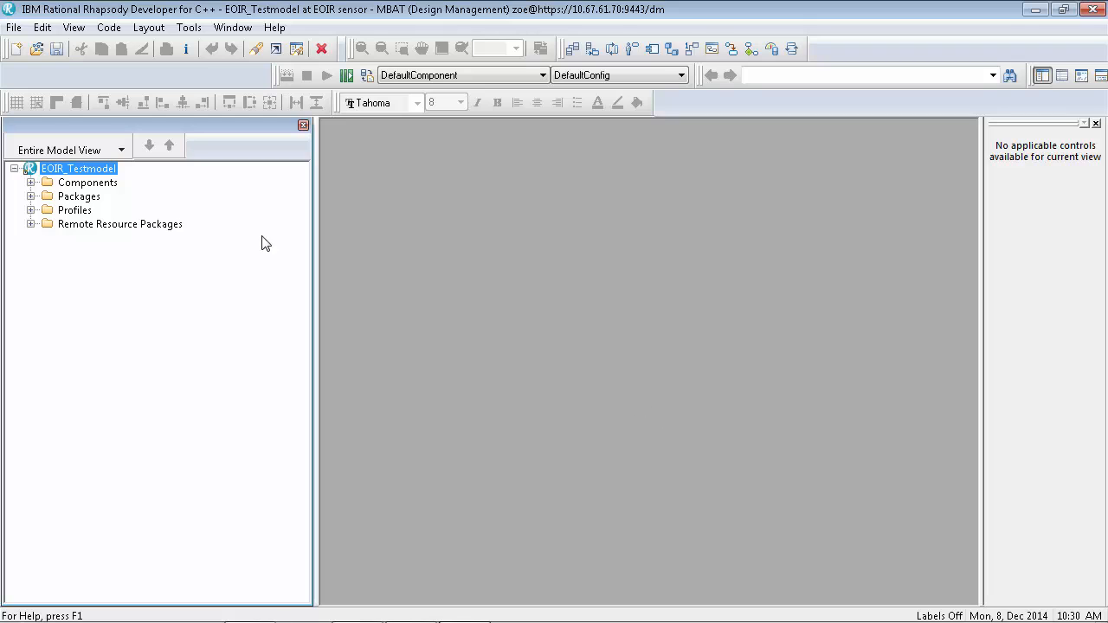
Open the EOIR_sensor activity diagram under Packages > TestModelPkg in the model browser
left_click(30, 196)
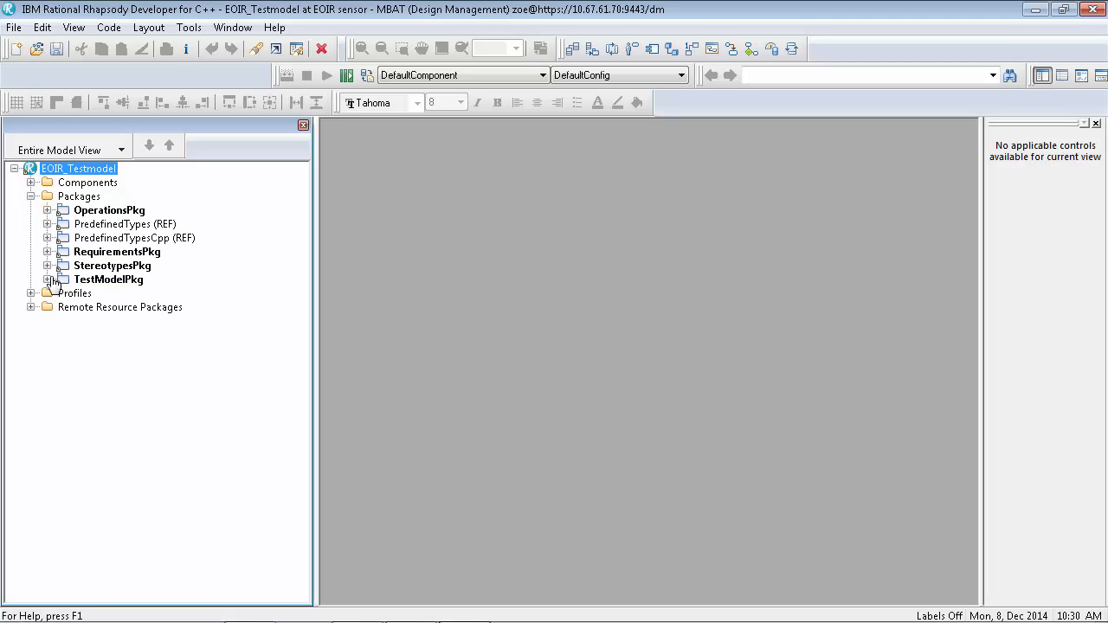
left_click(46, 279)
double_click(105, 293)
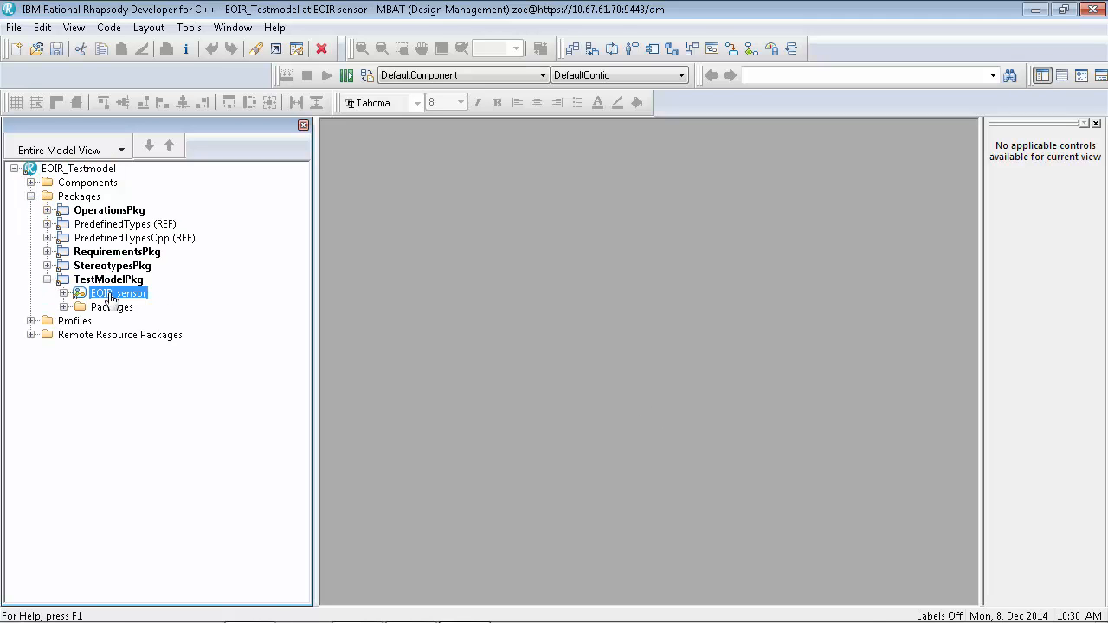
double_click(590, 285)
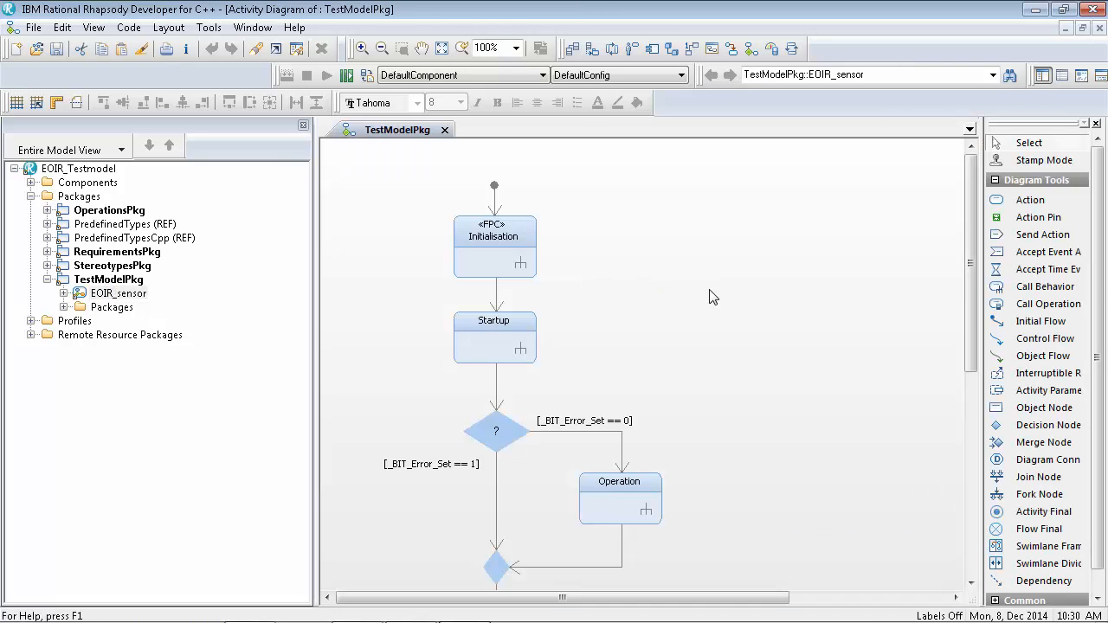
Drill down from the Startup action into the Startup_sensor sub-diagram to examine its requirement links
mouse_move(970, 259)
left_mouse_down()
mouse_move(969, 295)
mouse_move(970, 242)
left_mouse_up()
left_click(501, 349)
left_click(522, 351)
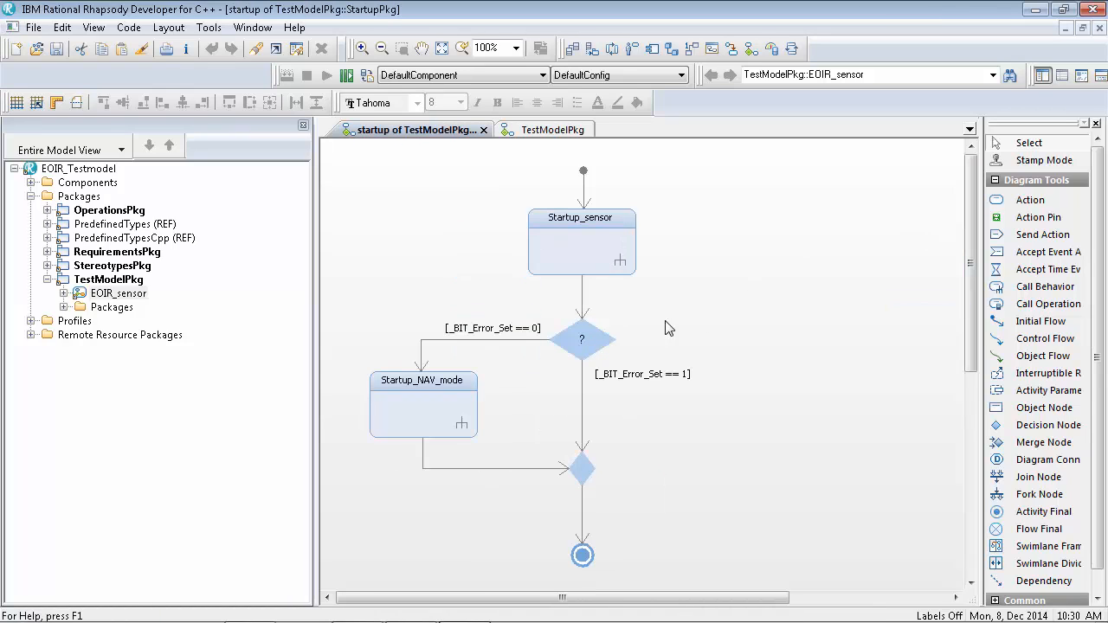
left_click(619, 257)
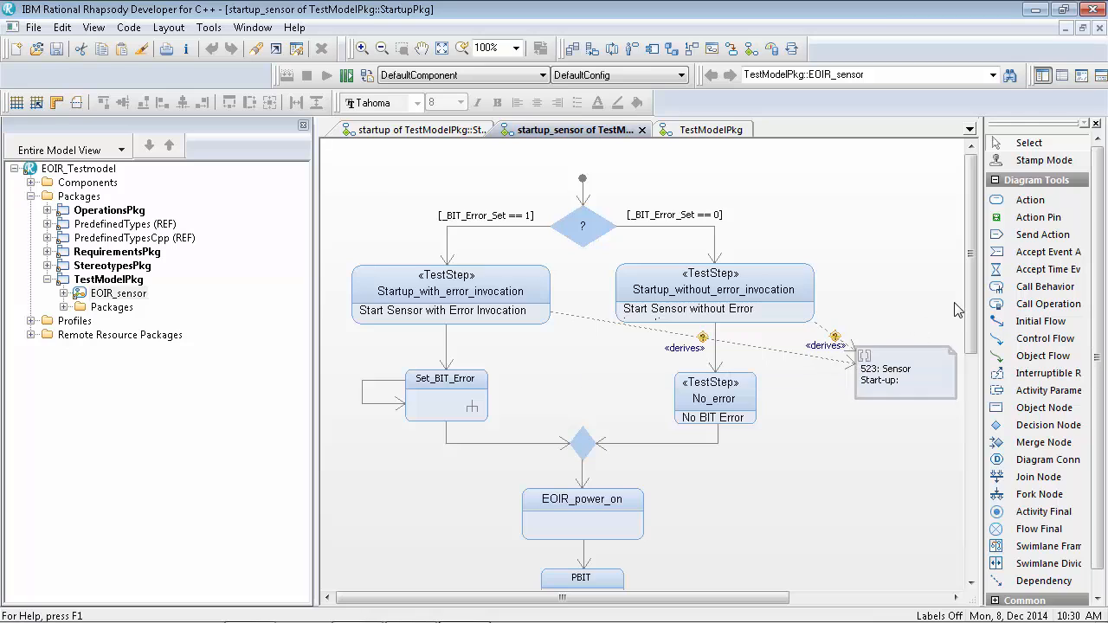
Close the Startup_sensor diagram and open the Startup_NAV_mode sub-diagram
left_click(643, 130)
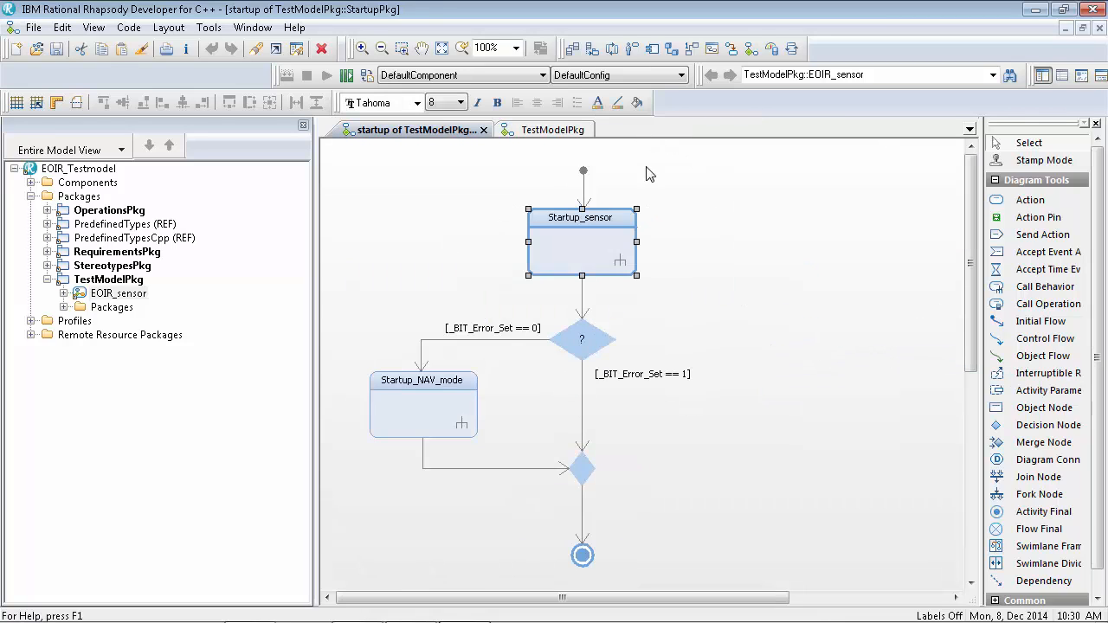
left_click(472, 424)
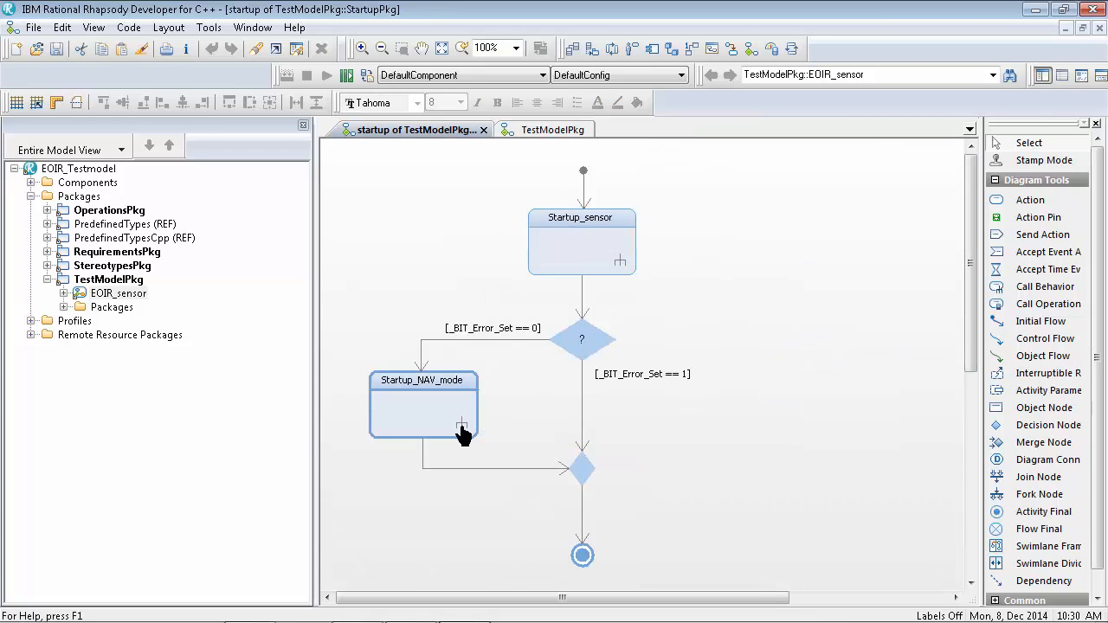
left_click(461, 429)
left_click(414, 211)
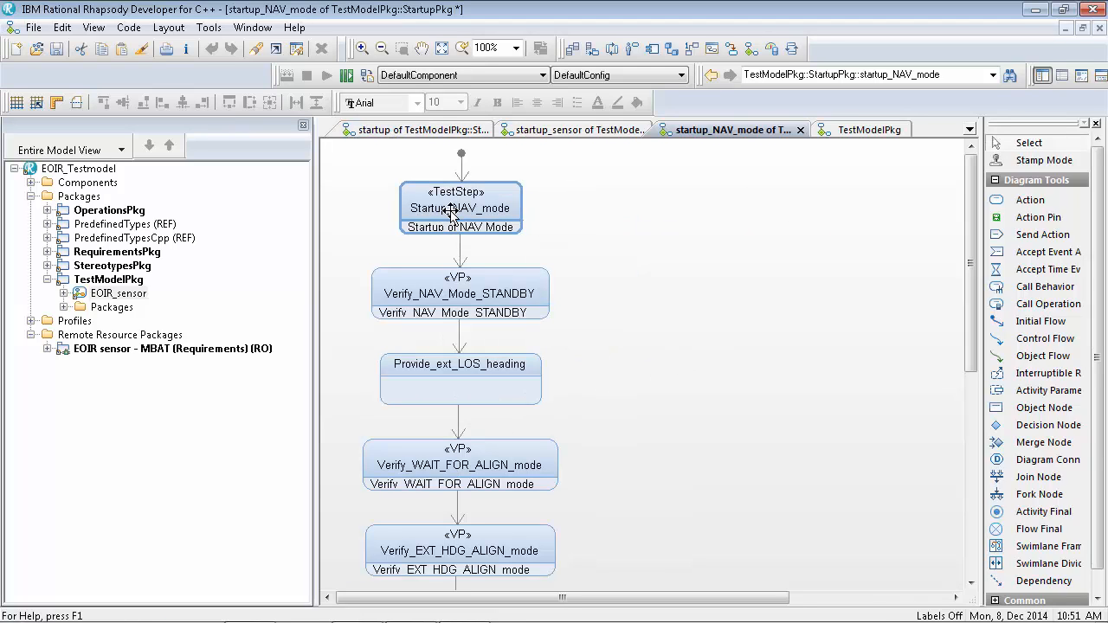
Start linking the Startup_NAV_mode test step to a remote requirement, using project EOIR sensor - MBAT (Requirements) and type Requirement Selection
right_click(451, 214)
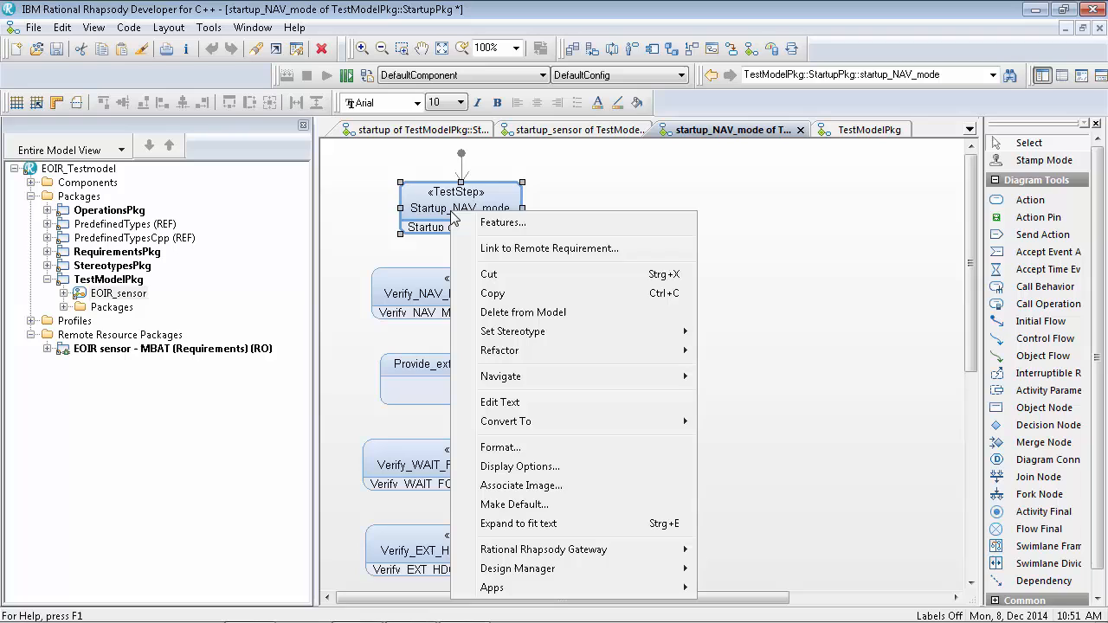
left_click(537, 249)
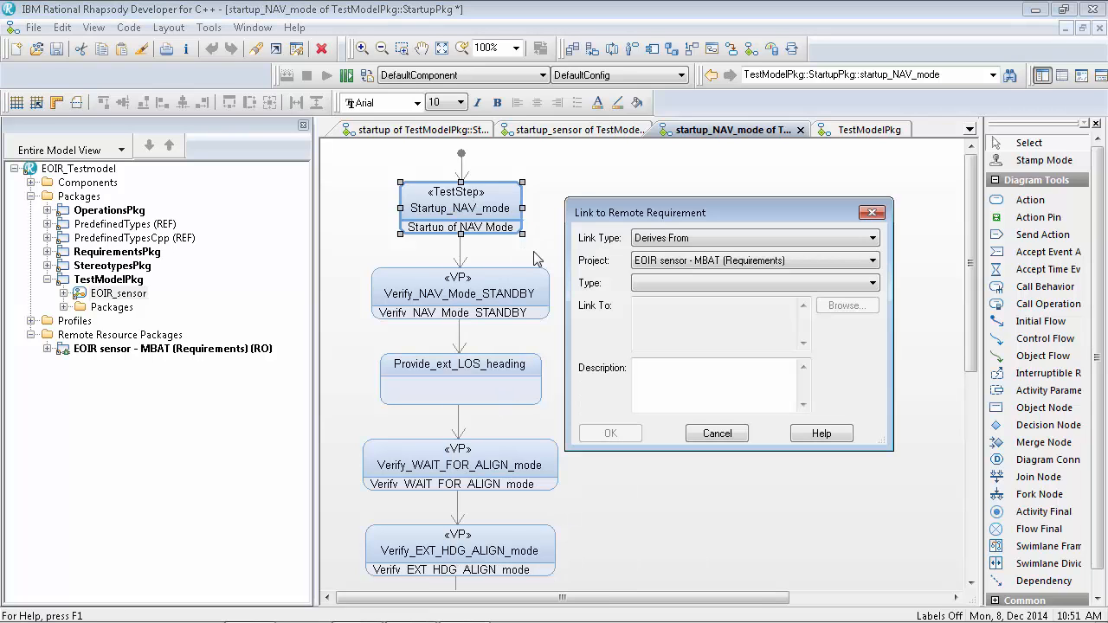
left_click(703, 260)
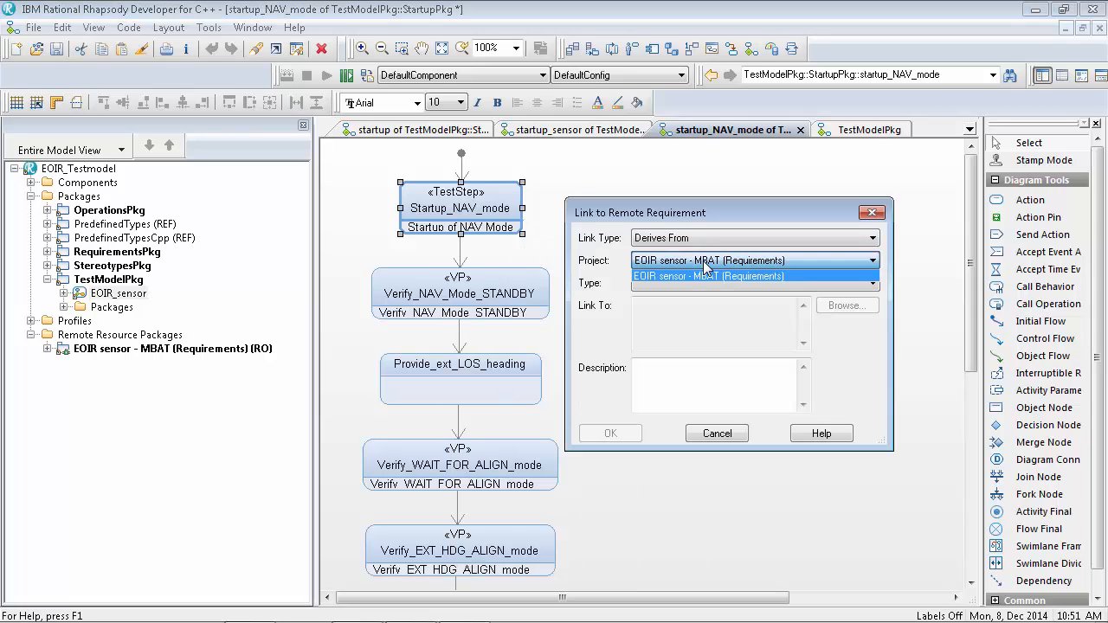
left_click(703, 276)
left_click(800, 283)
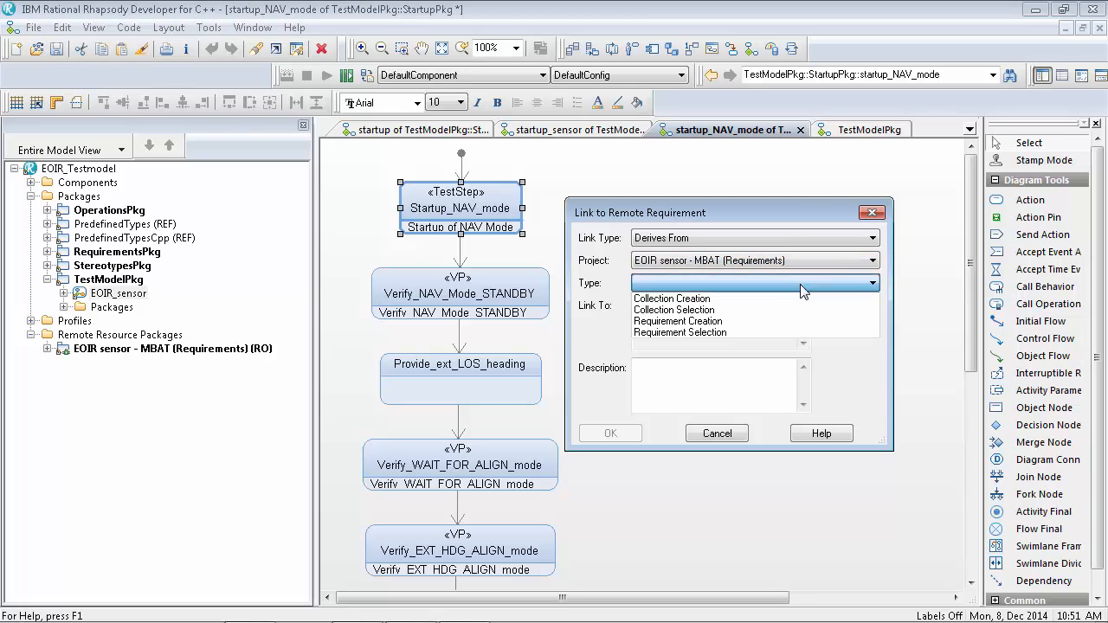
left_click(671, 333)
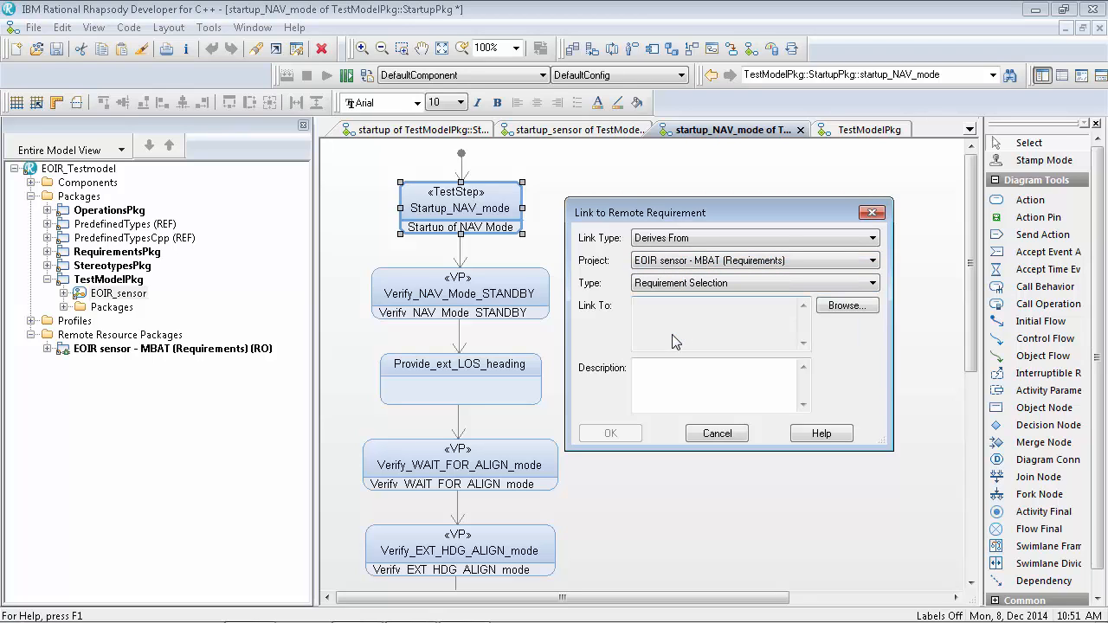
left_click(838, 311)
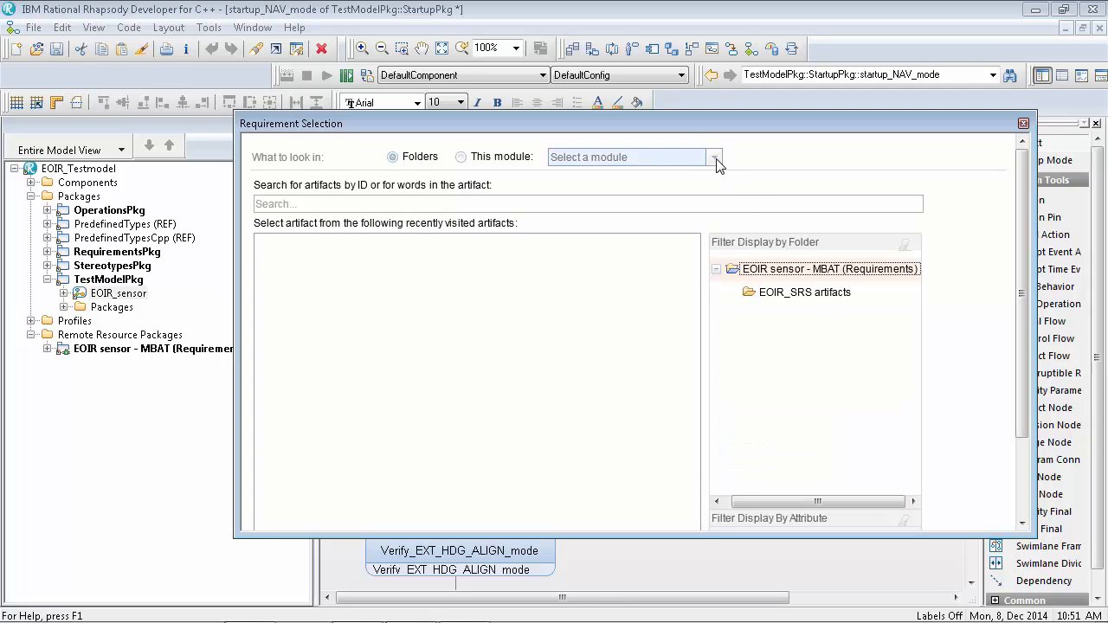
Search the EOIR_SRS module for requirement 521, select it and confirm the Derives From link
left_click(715, 158)
left_click(618, 182)
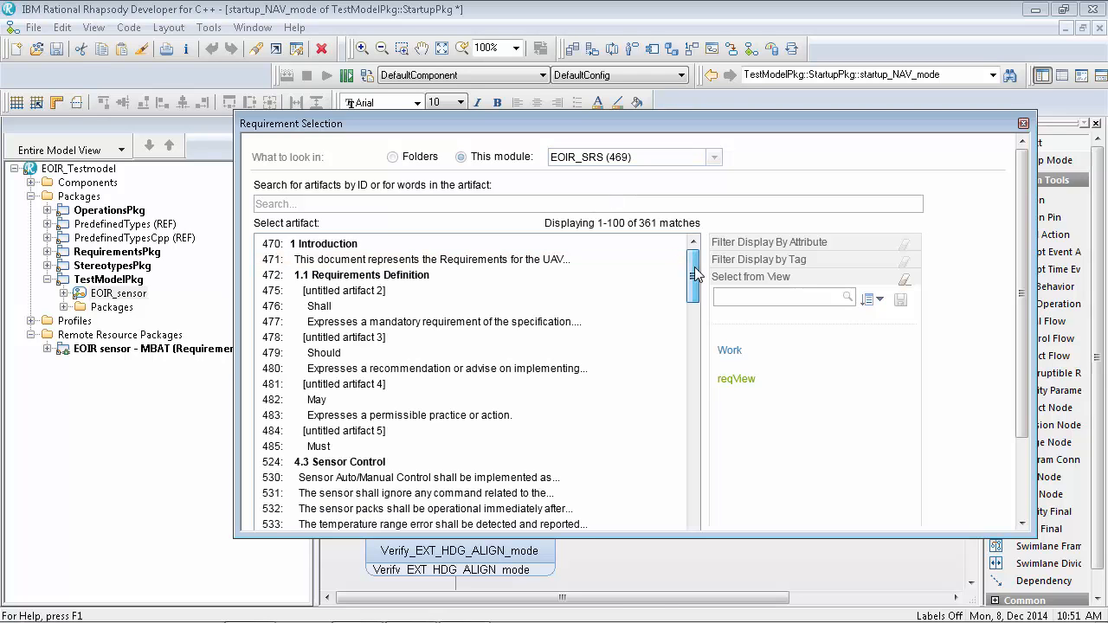
mouse_move(697, 270)
left_mouse_down()
mouse_move(703, 332)
mouse_move(681, 258)
left_mouse_up()
left_click(575, 201)
type("521")
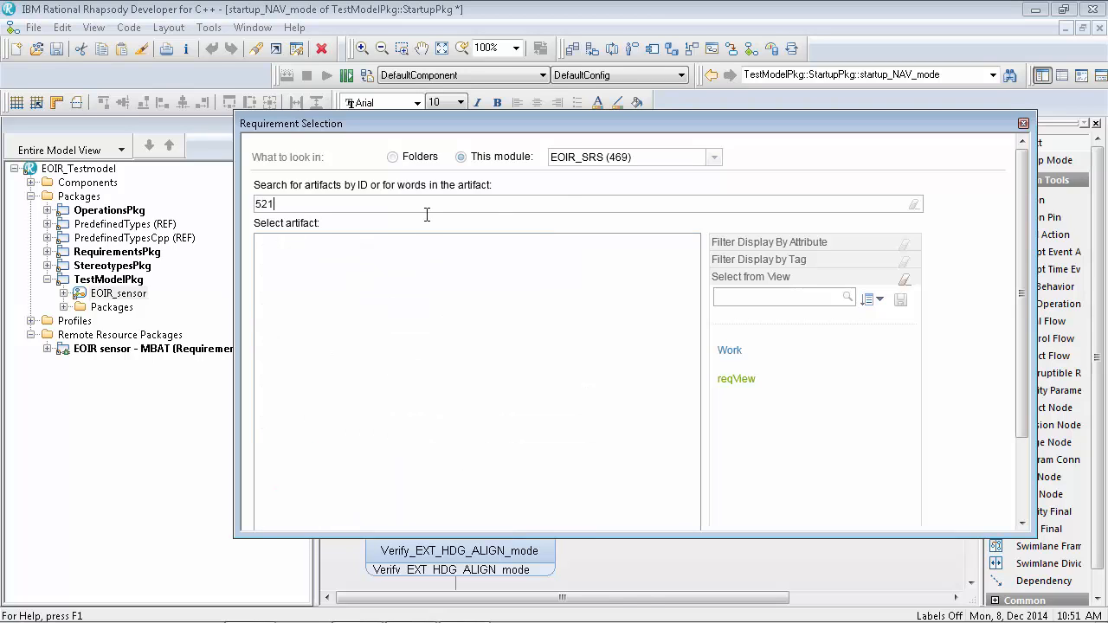
left_click(421, 244)
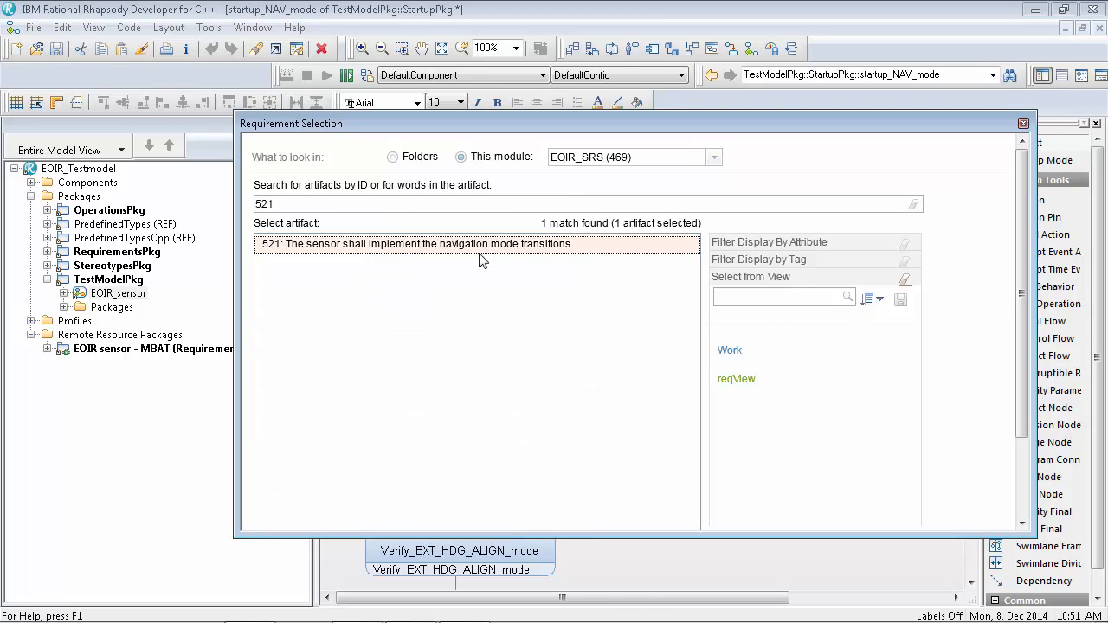
left_click_drag(1019, 277, 1020, 355)
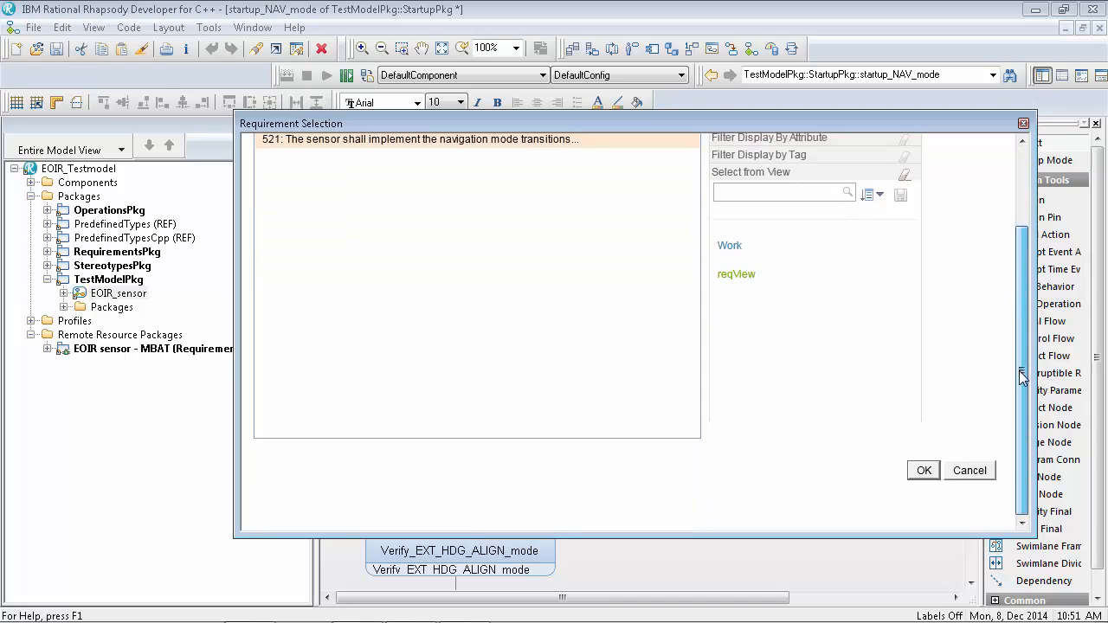
left_click(924, 470)
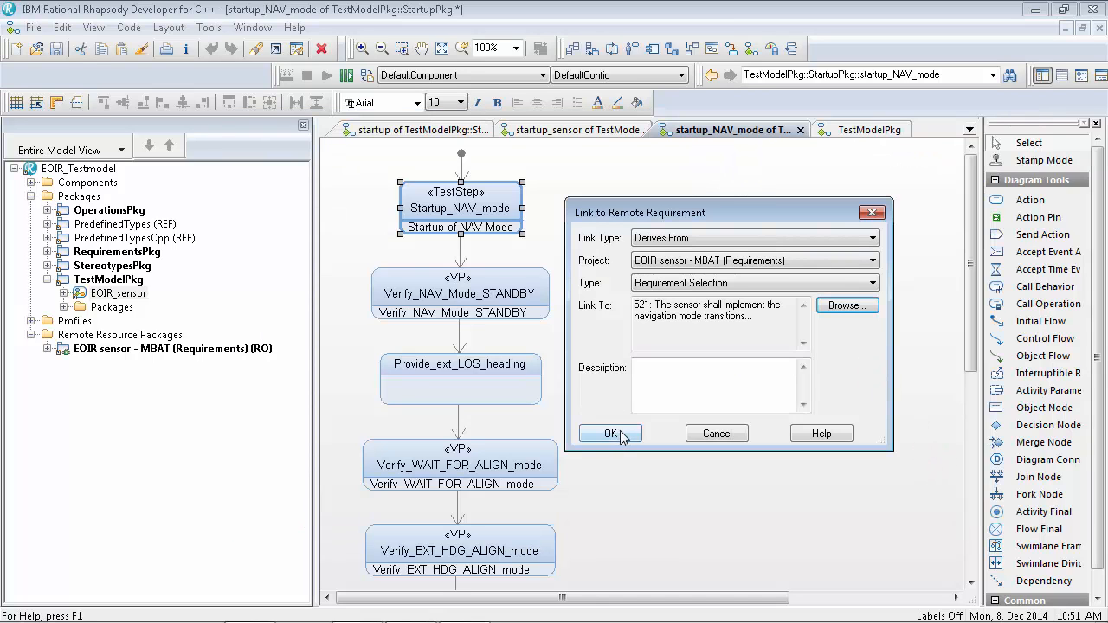
left_click(623, 435)
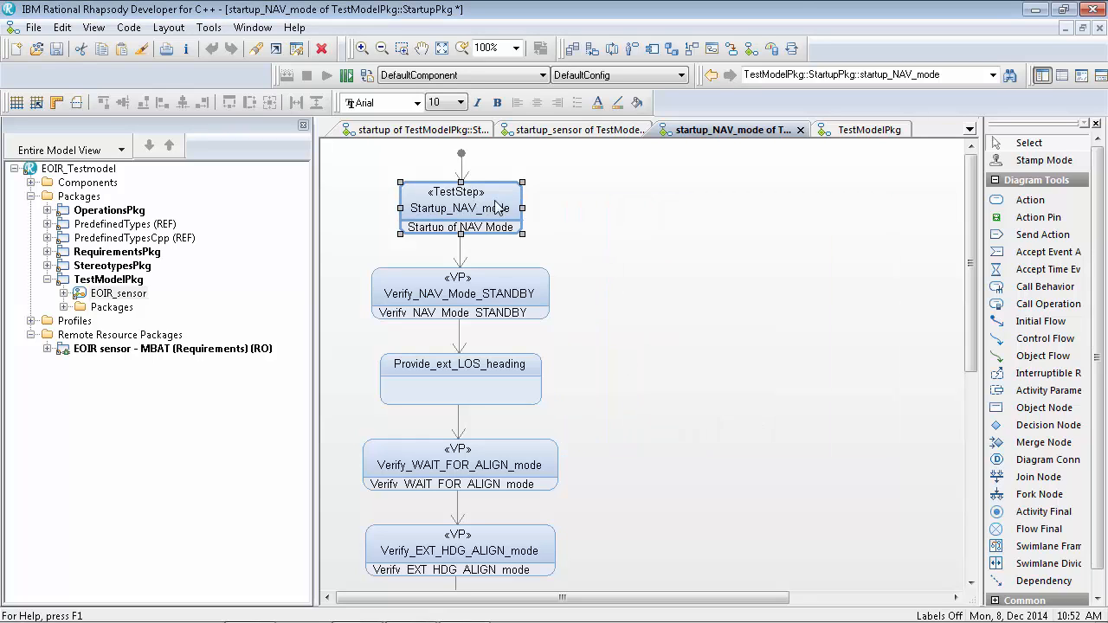
Locate Startup_NAV_mode in the model browser and navigate from its derives link to remote requirement 521
key("ctrl+l")
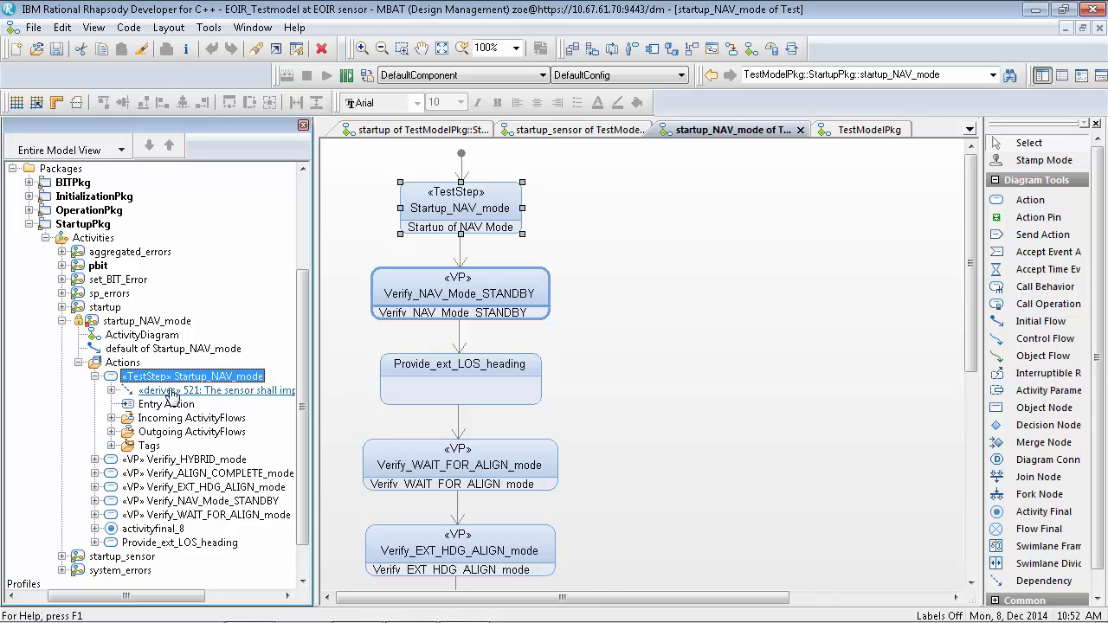
left_click(212, 395)
scroll(212, 395, "down", 1)
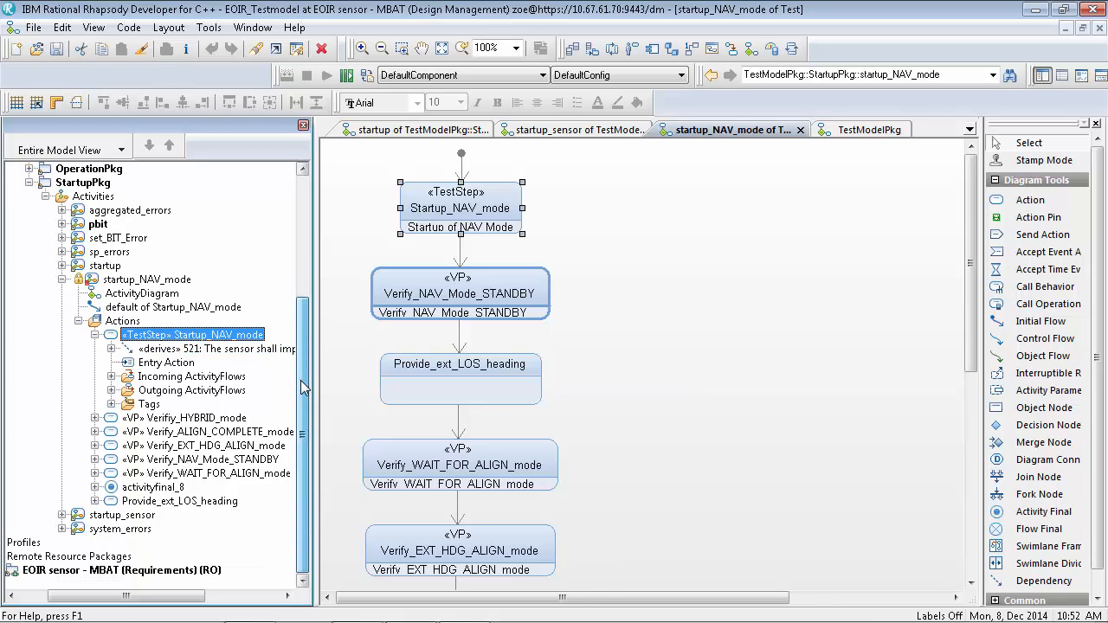
right_click(171, 355)
left_click(199, 433)
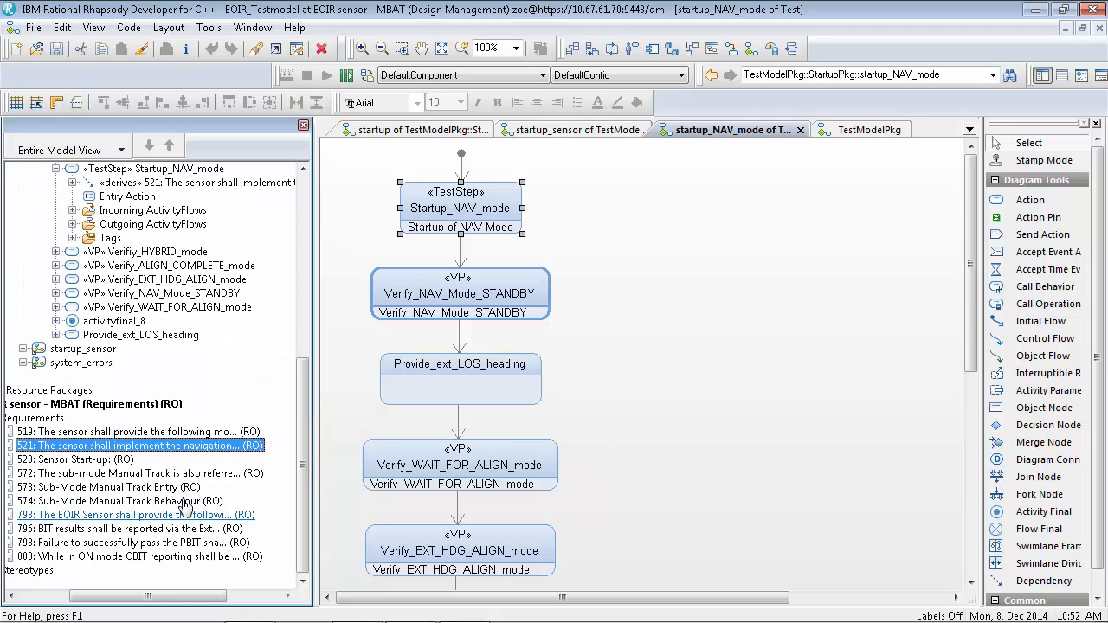
Place requirement 521 on the diagram beside Startup_NAV_mode and set it to display its label
left_click_drag(102, 452, 665, 207)
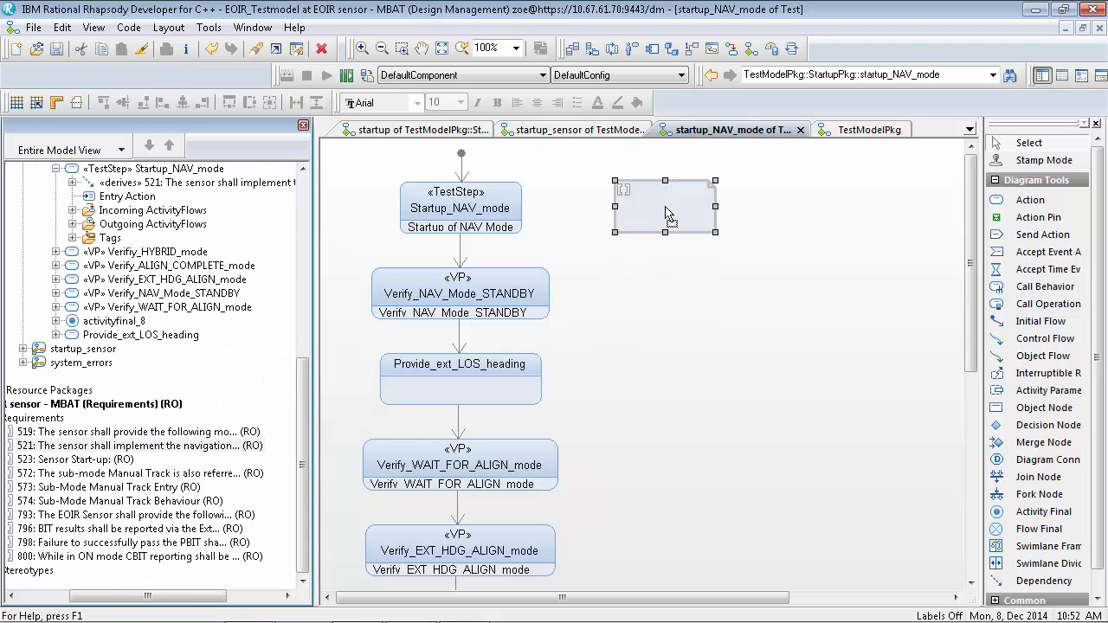
right_click(665, 206)
left_click(742, 552)
left_click(483, 297)
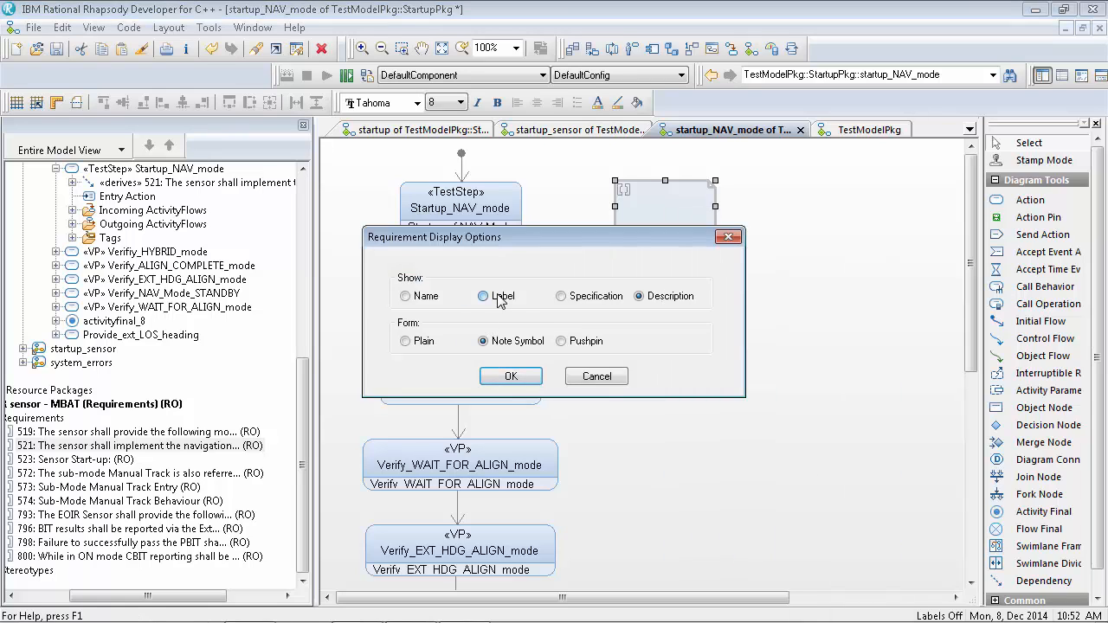
left_click(510, 374)
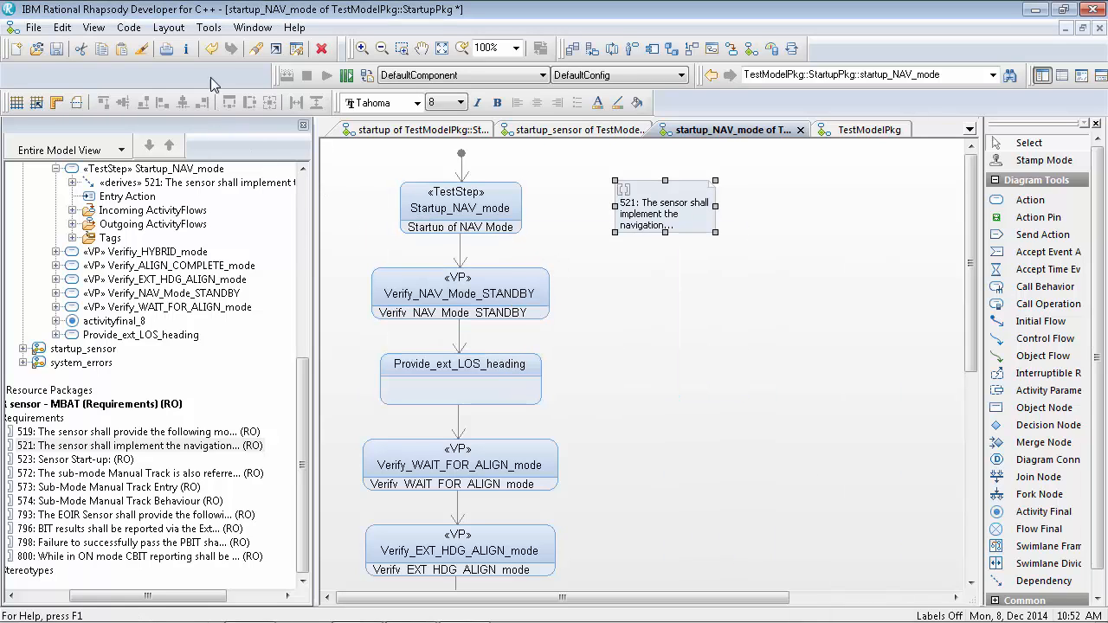
Complete the diagram's relations to show the derives dependency between Startup_NAV_mode and requirement 521, then save the model
left_click(176, 31)
mouse_move(228, 112)
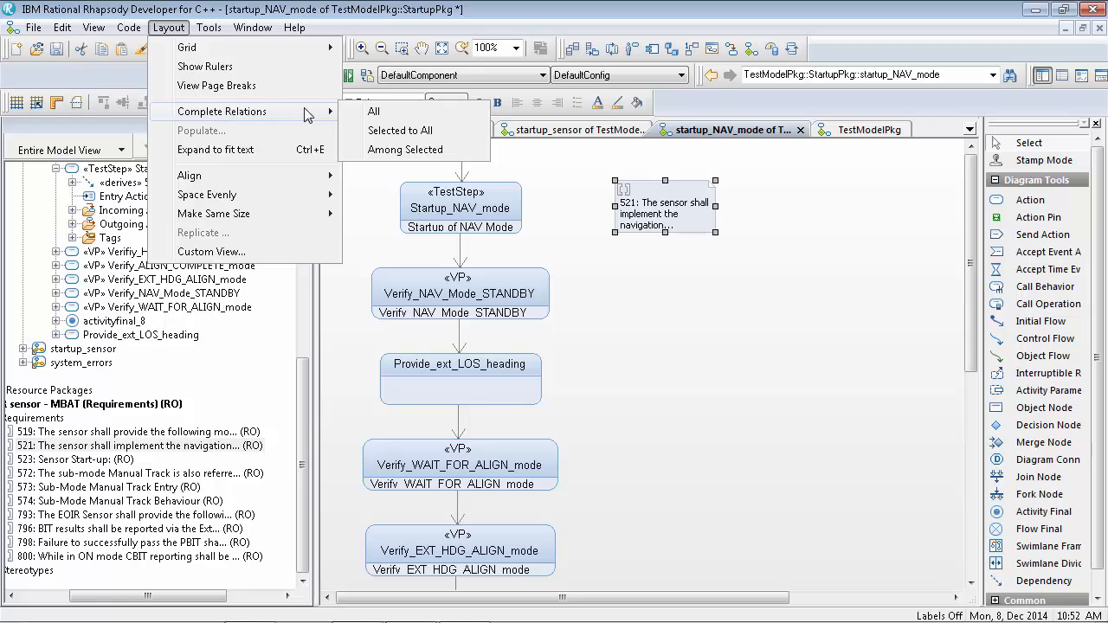
left_click(368, 117)
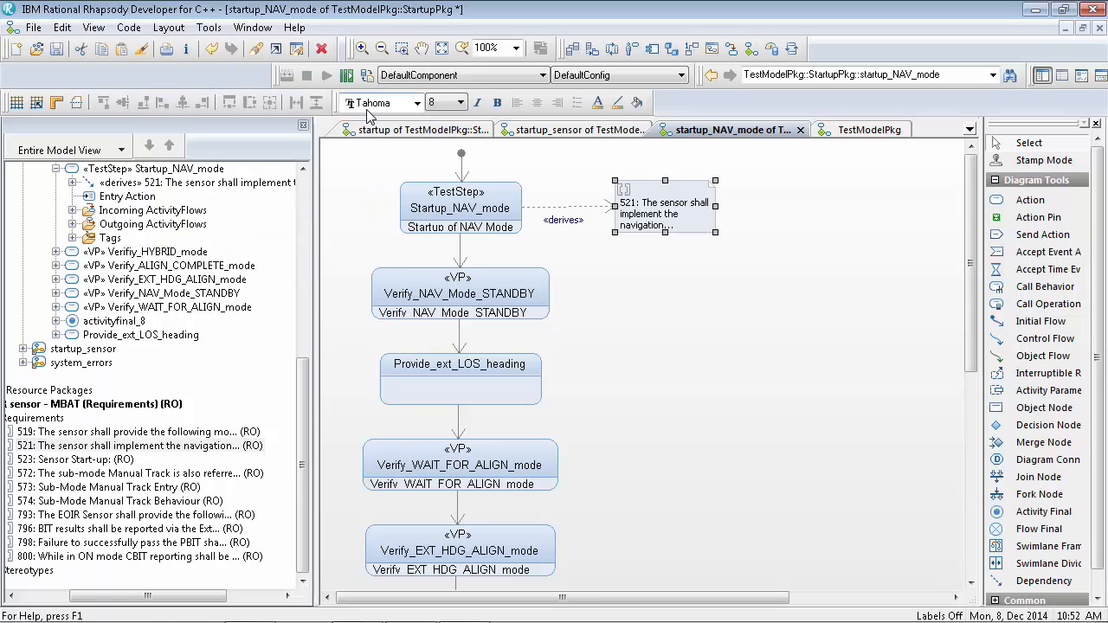
left_click(750, 352)
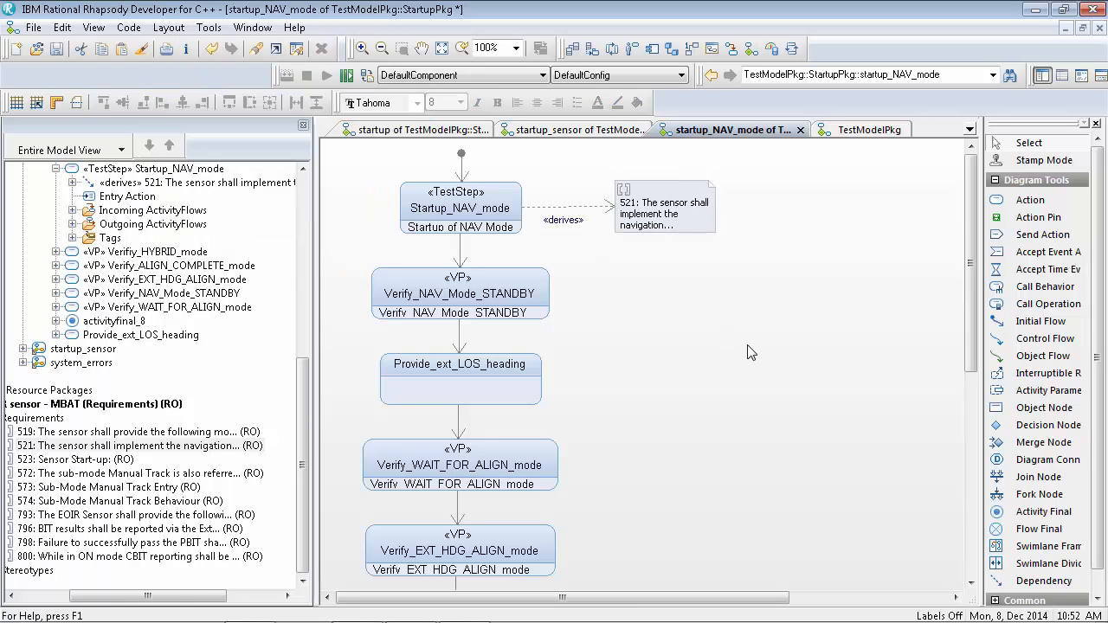
left_click(59, 49)
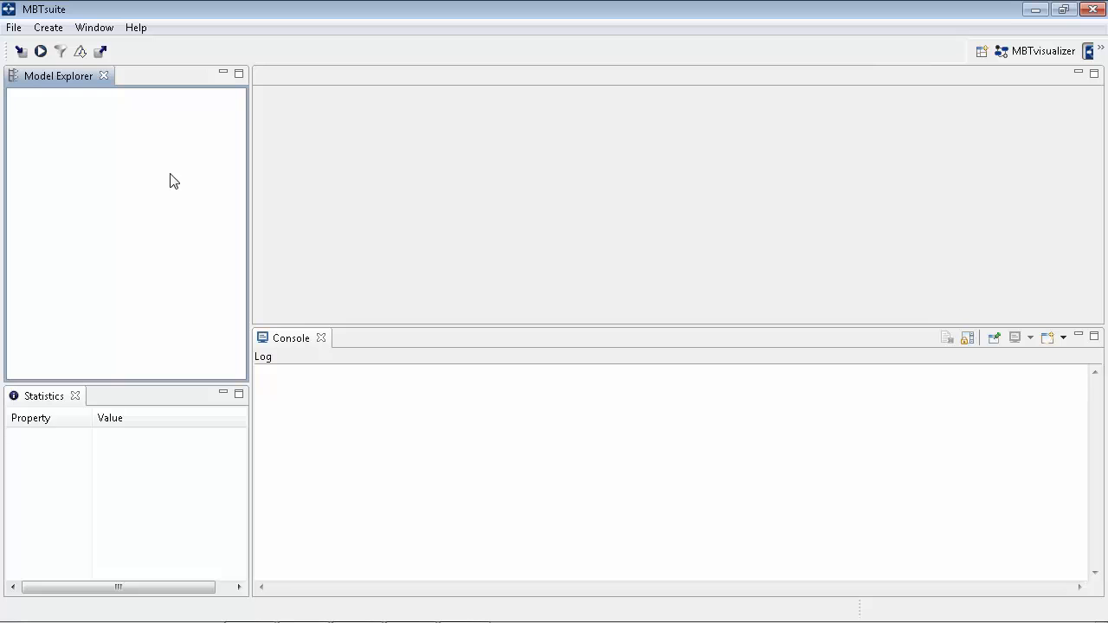
Switch to MBTsuite and import the Rhapsody model from Rhapsody 8.1.1 with start diagram EOIR_sensor and model name eoir
left_click(15, 28)
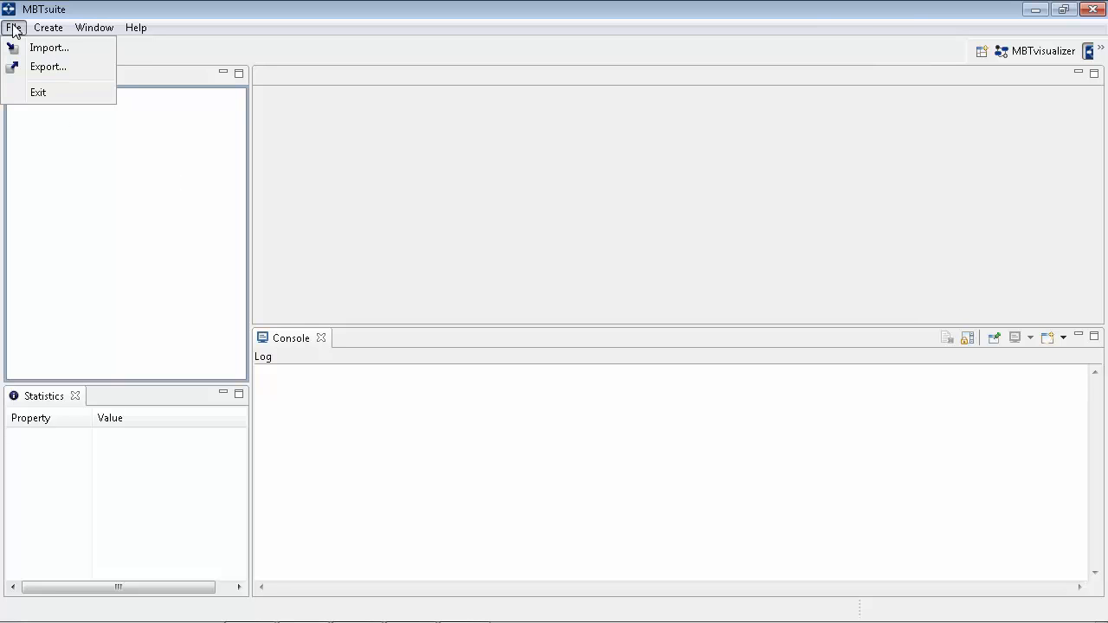
left_click(41, 46)
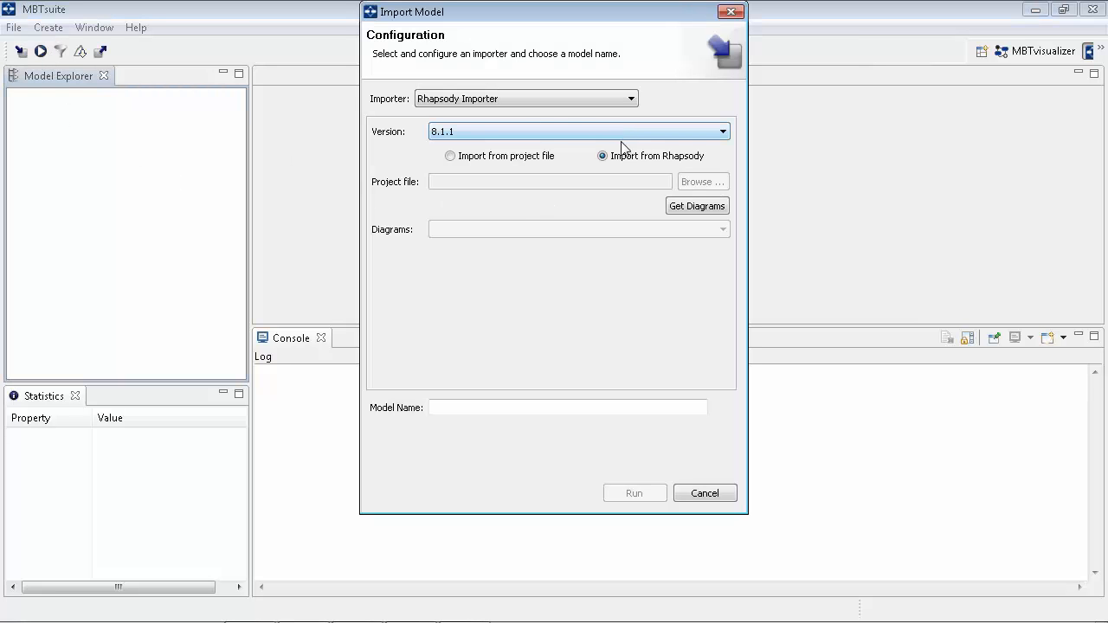
left_click(697, 208)
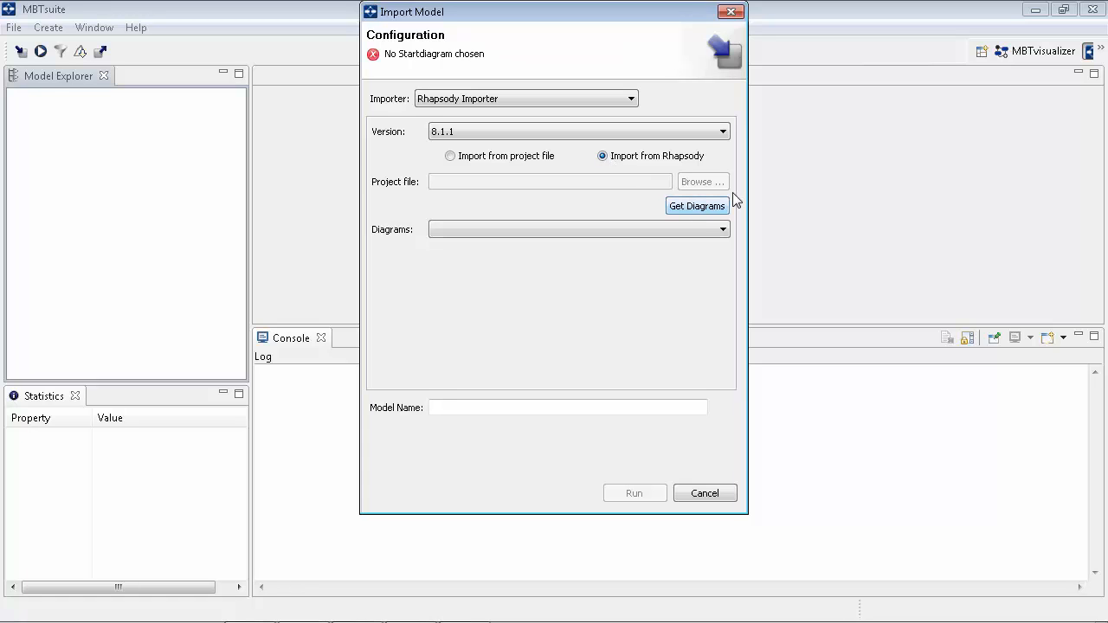
left_click(721, 229)
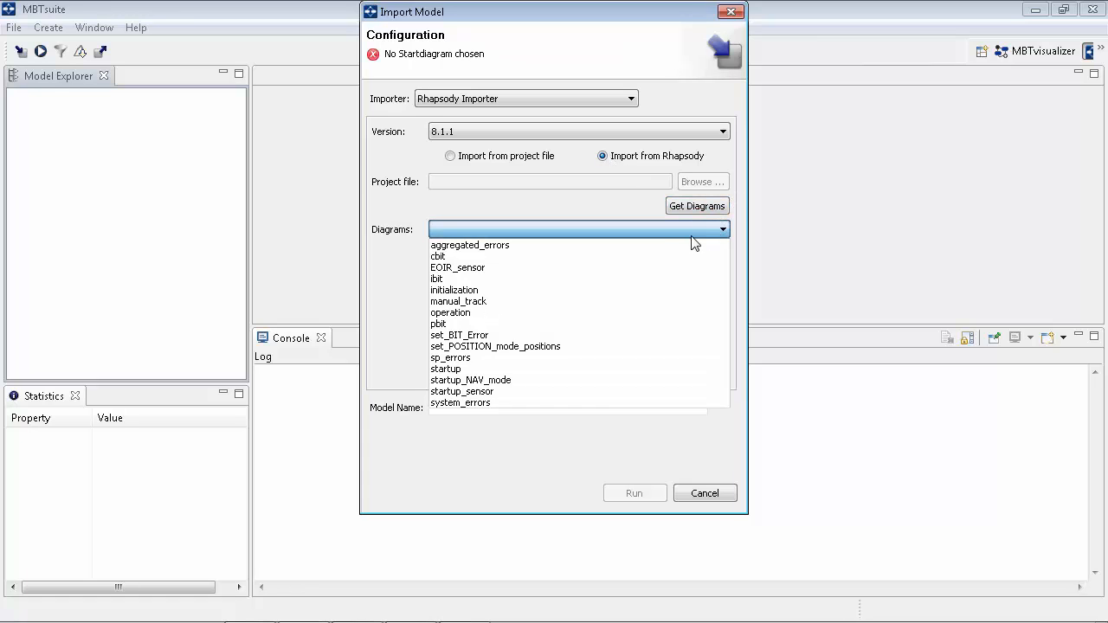
left_click(569, 278)
left_click(488, 407)
type("eoir")
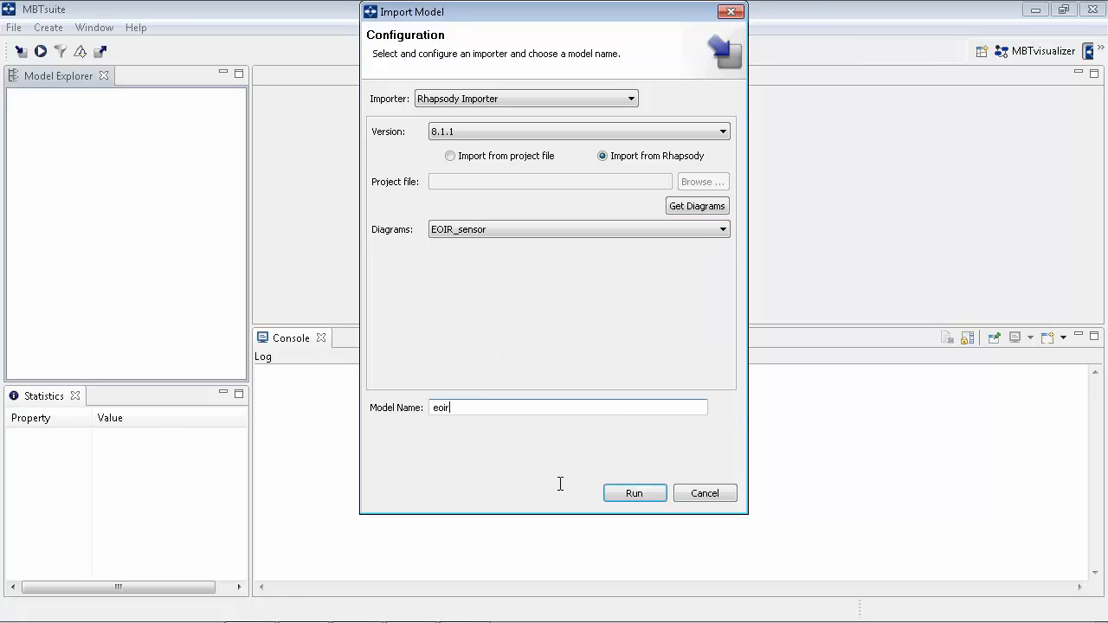
left_click(617, 494)
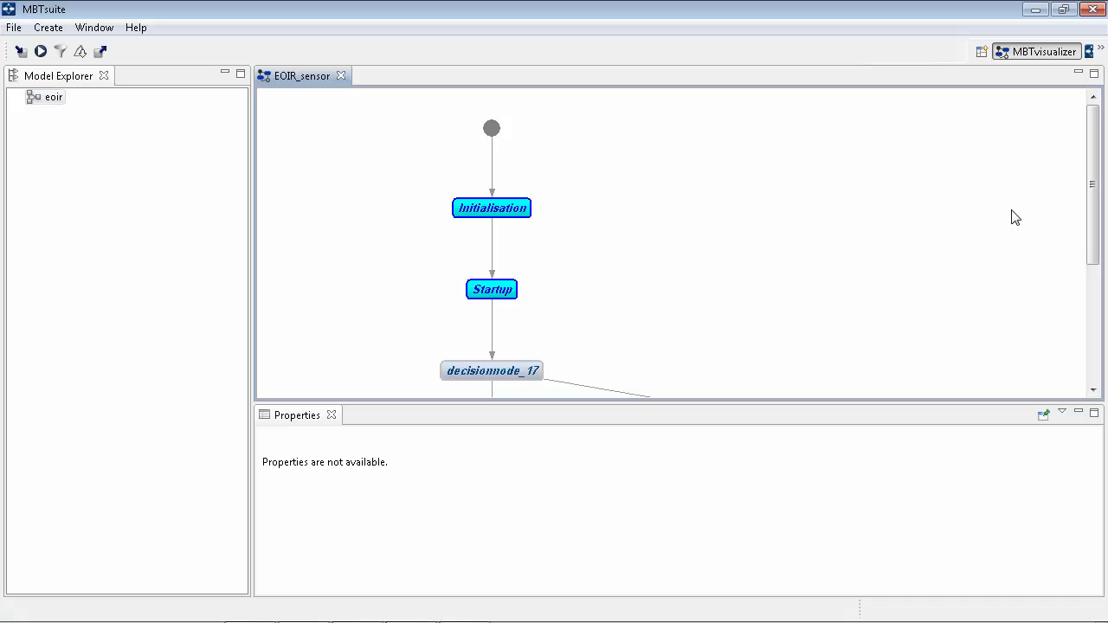
Drill into the startup and startup_NAV_mode diagrams and inspect the Startup_NAV_mode node's linked requirements
left_click_drag(1093, 198, 1093, 214)
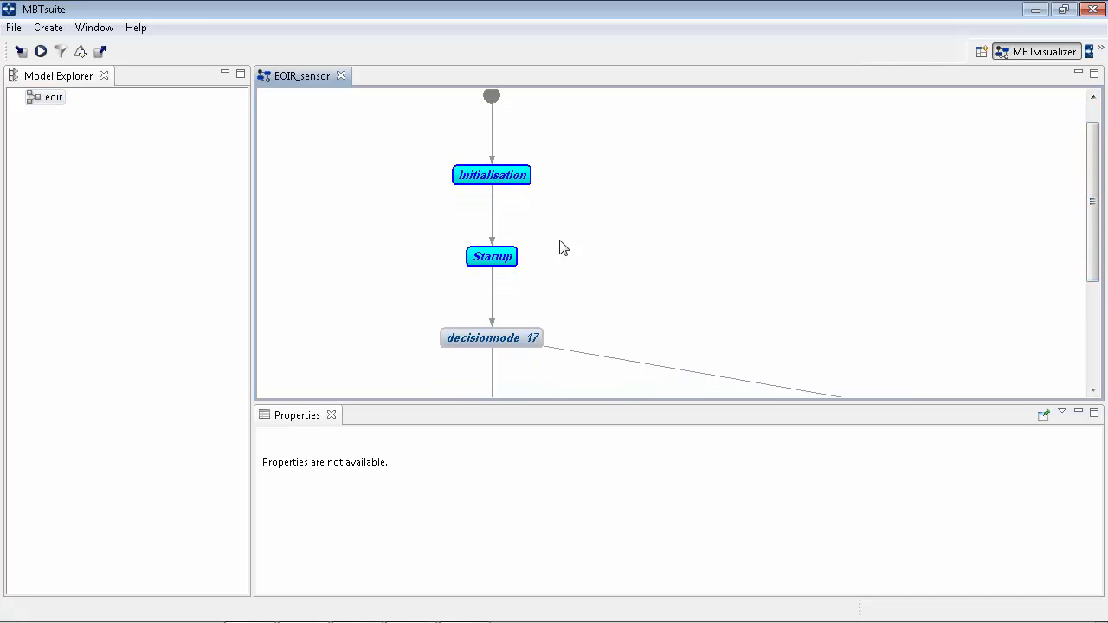
double_click(492, 248)
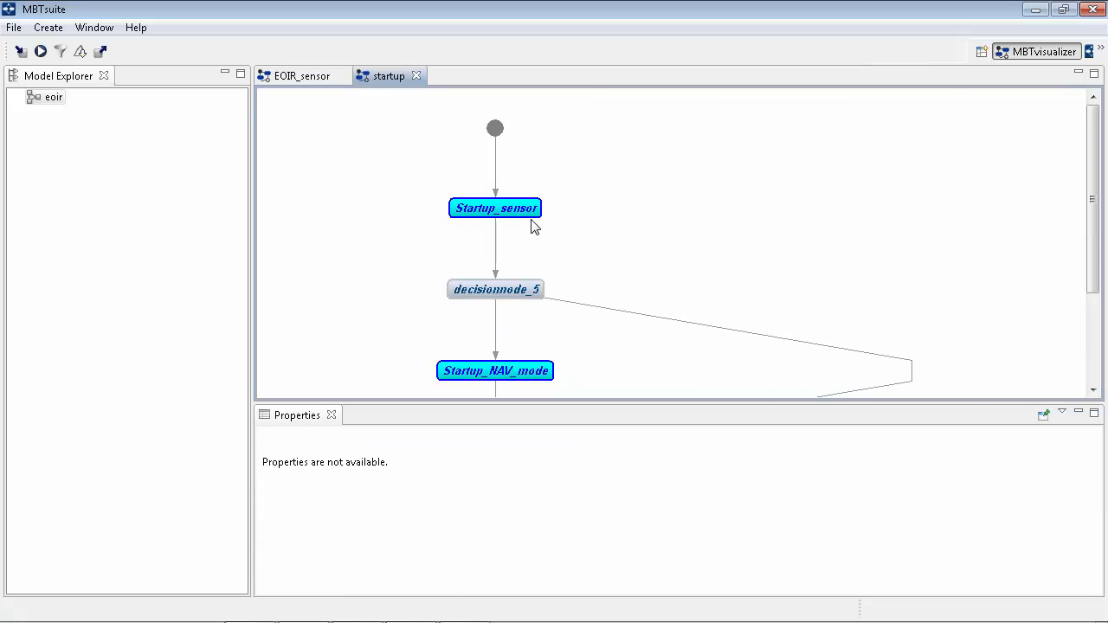
left_click(499, 370)
double_click(499, 371)
left_click(655, 214)
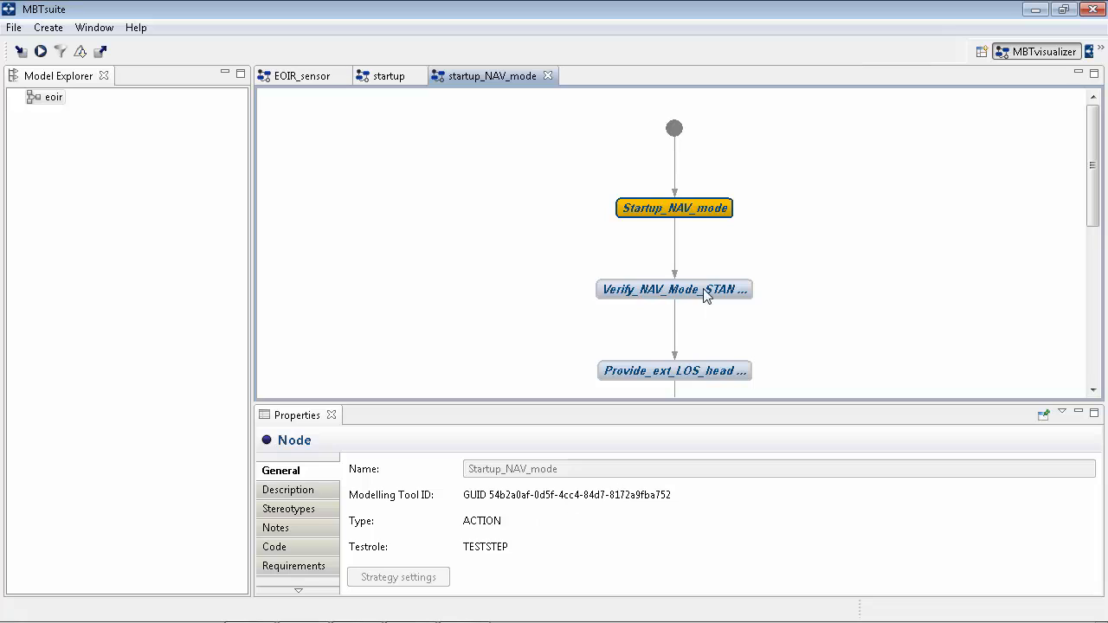
left_click(328, 570)
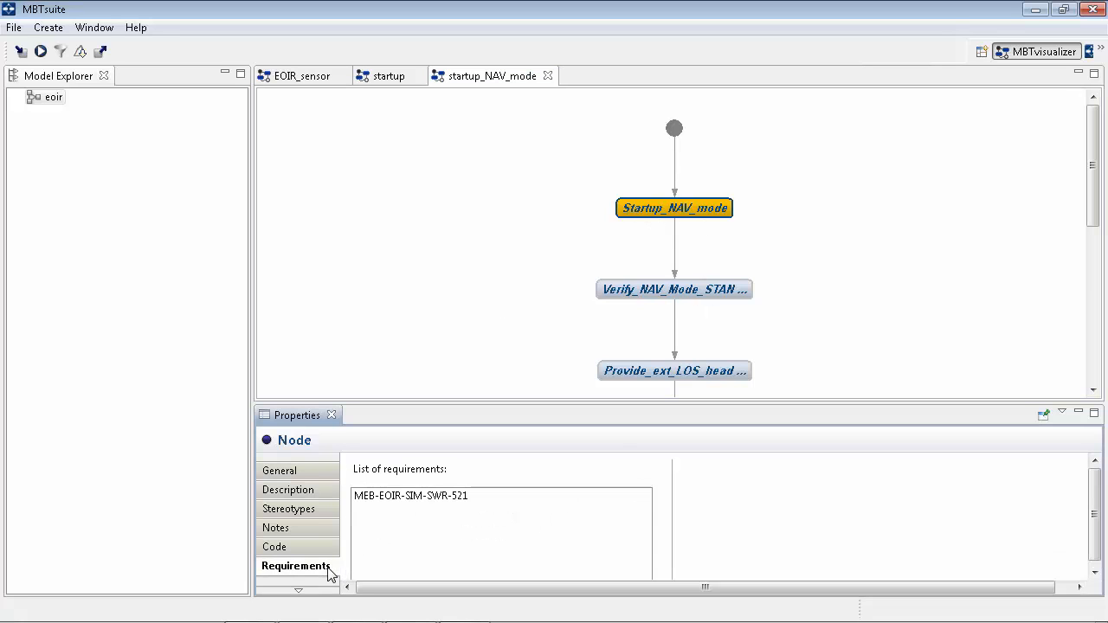
left_click(384, 502)
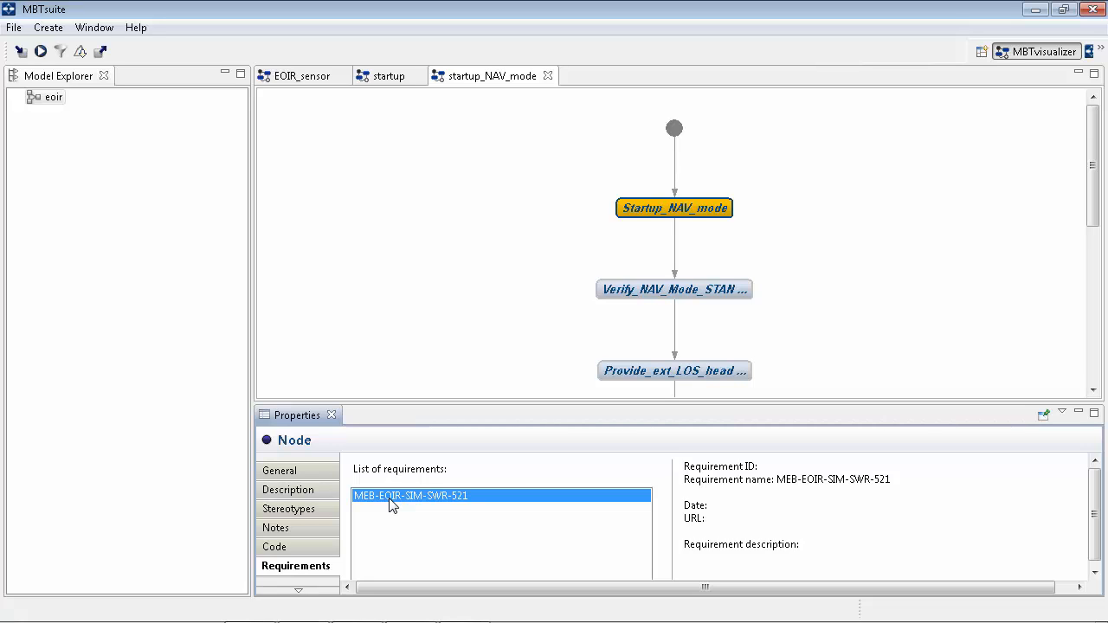
Return to the main perspective and close the startup_NAV_mode, startup and EOIR_sensor diagram tabs
left_click(1090, 52)
left_click(547, 75)
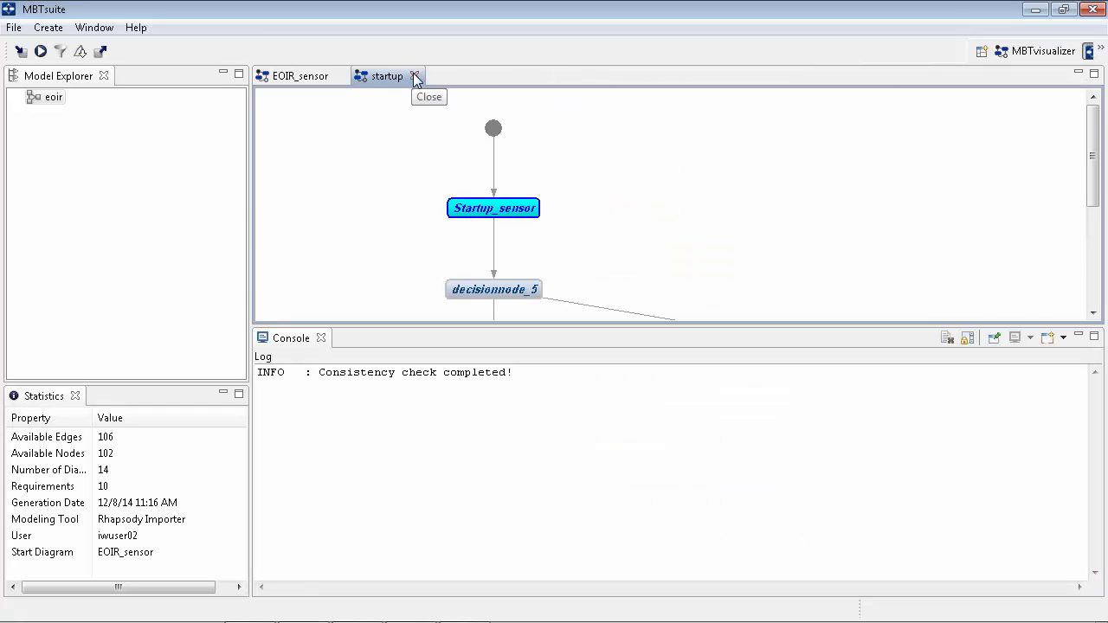
left_click(415, 77)
left_click(332, 76)
Run the Full Path Coverage strategy on the eoir model with test case tree name run1
right_click(48, 101)
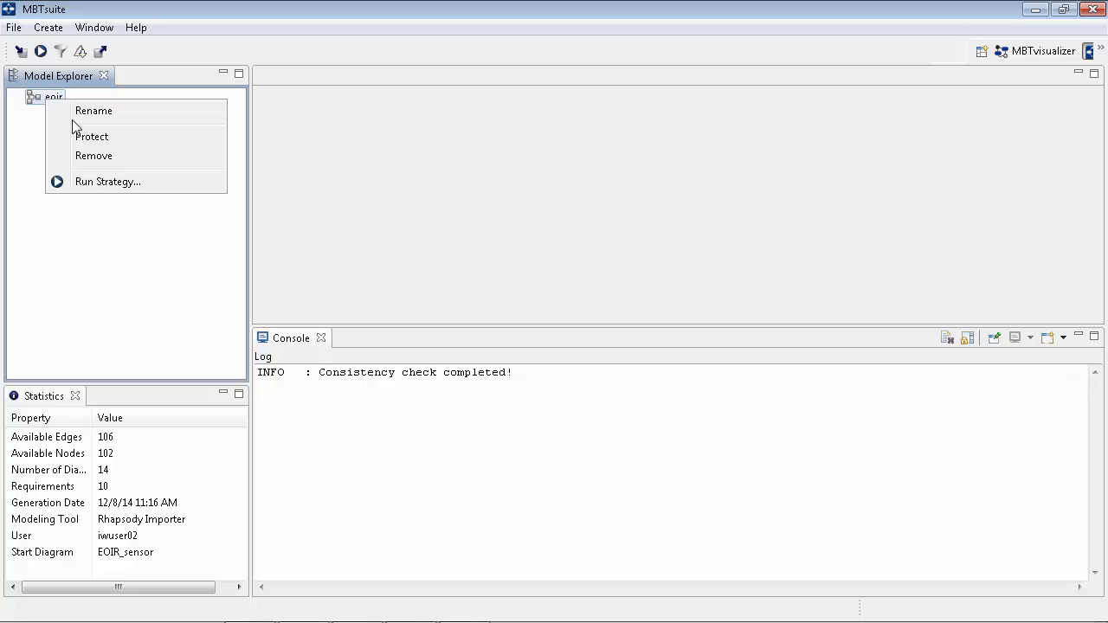
left_click(122, 187)
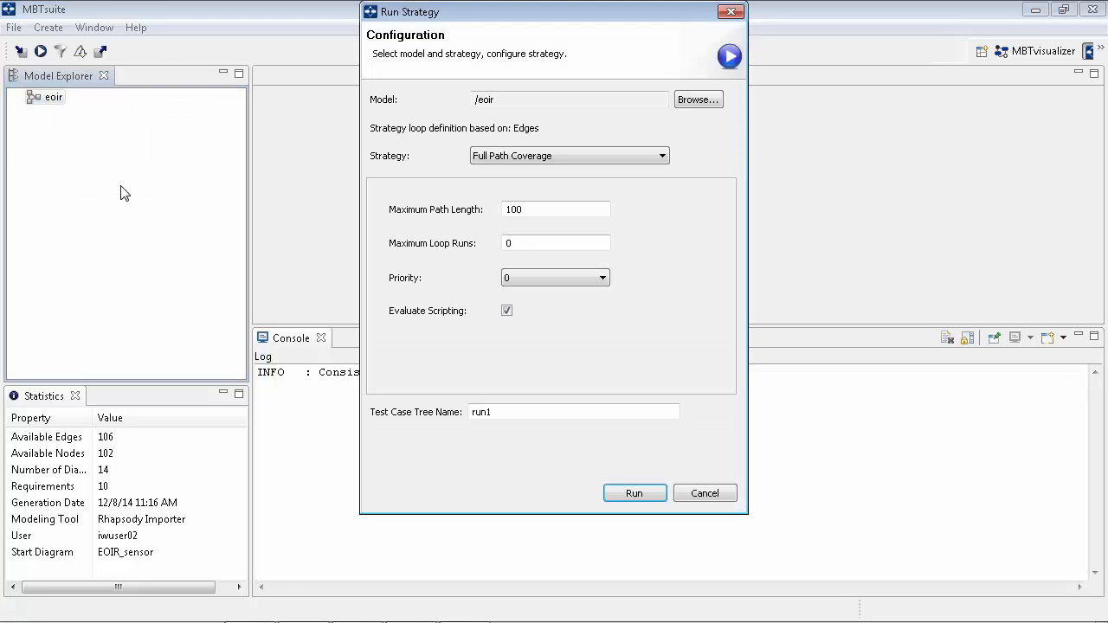
left_click(546, 155)
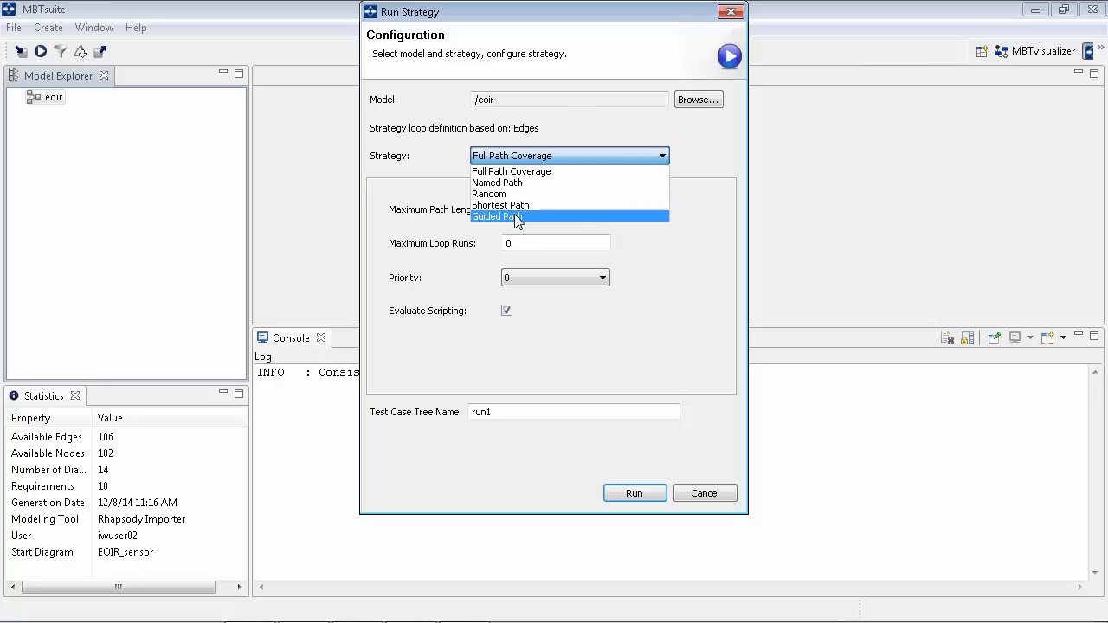
left_click(520, 216)
left_click(517, 172)
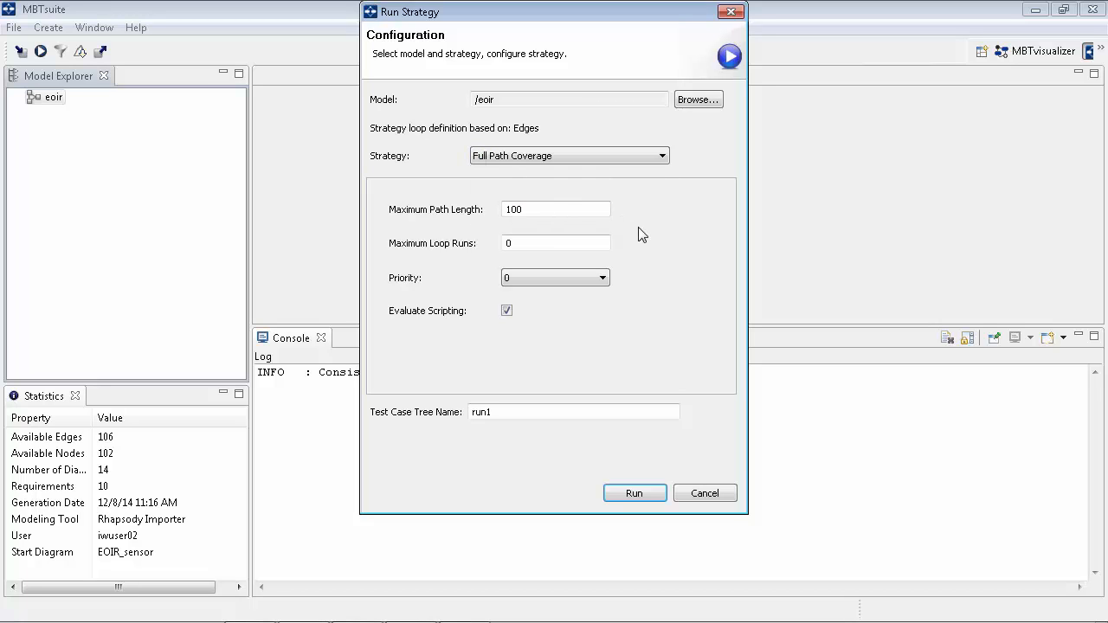
left_click(513, 412)
left_click(633, 494)
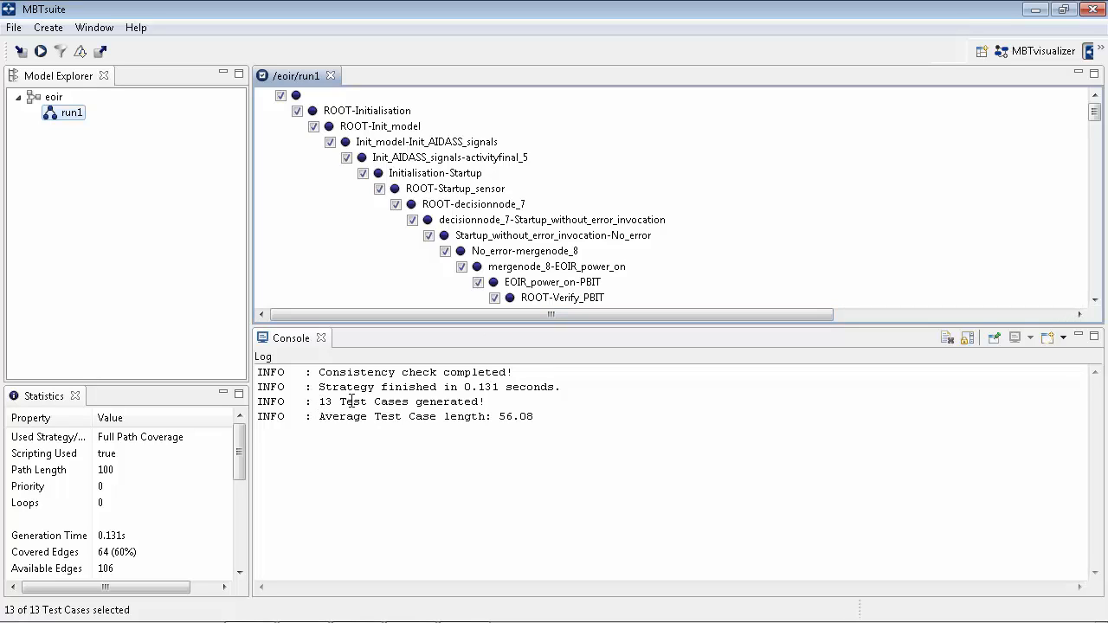
Filter run1 by Requirement Coverage for MEB-EOIR-SIM-SWR-521 into a new state named req521
left_click_drag(1096, 113, 1097, 168)
left_click_drag(831, 318, 1043, 319)
left_click_drag(1094, 174, 1097, 193)
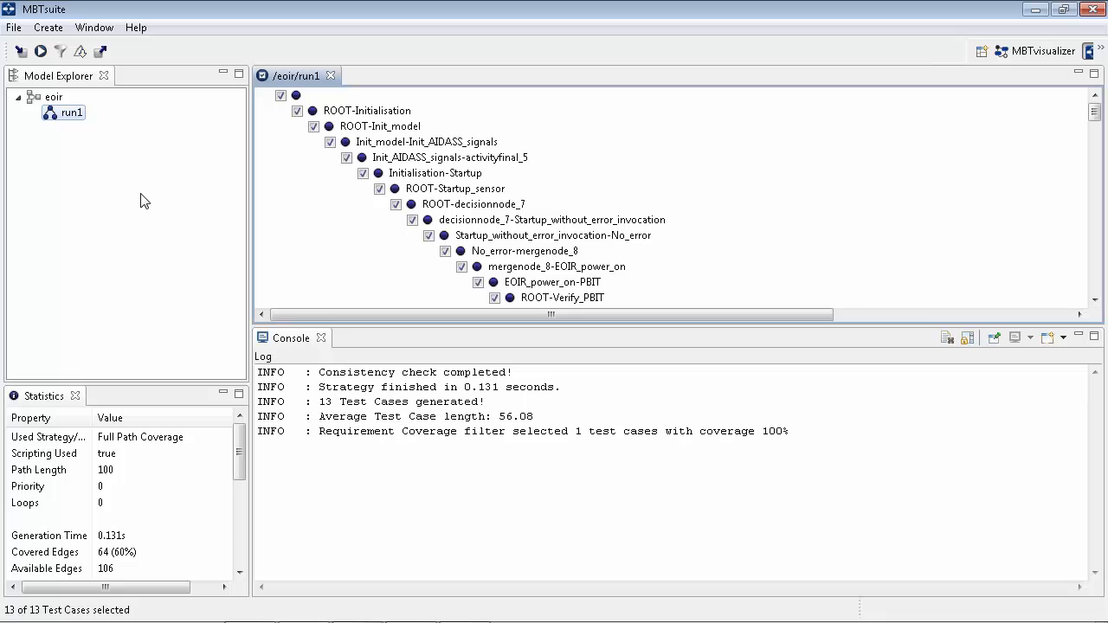
right_click(72, 111)
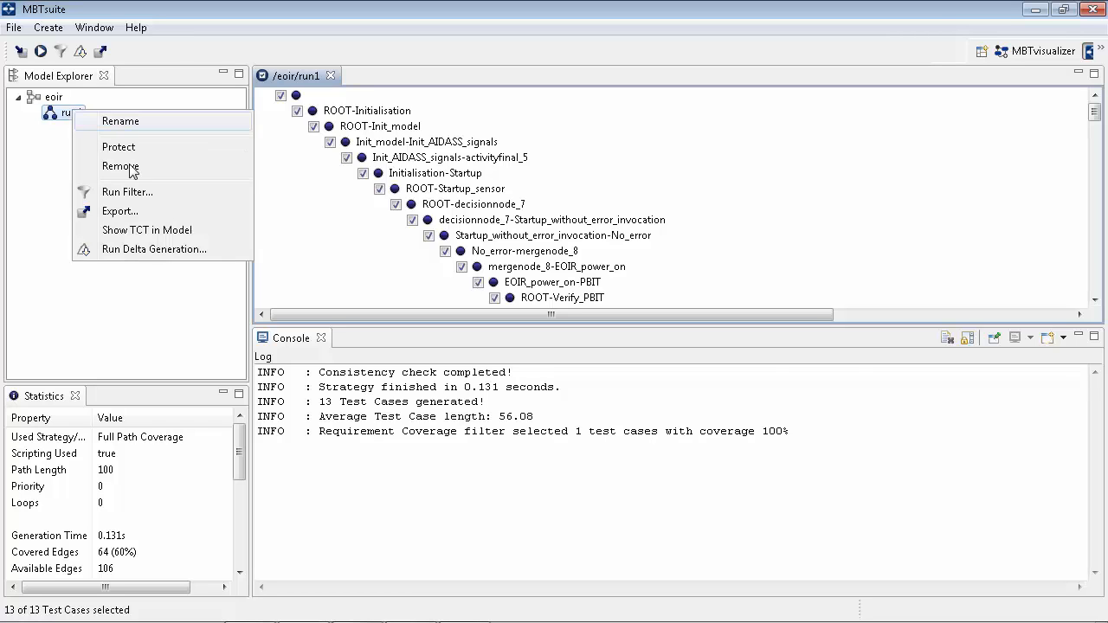
left_click(135, 192)
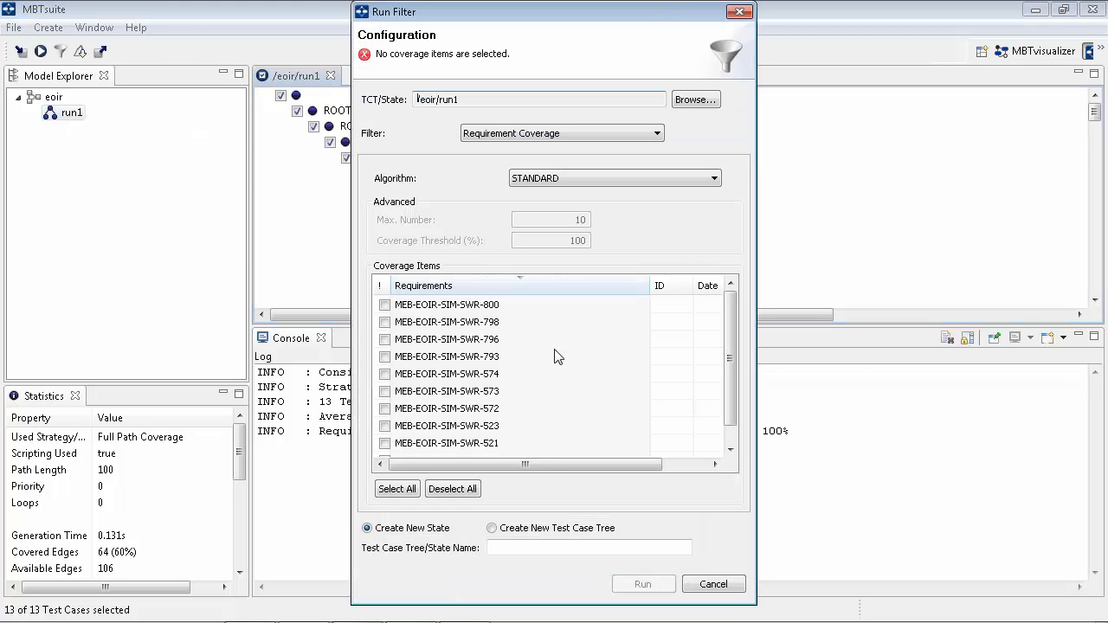
left_click(607, 133)
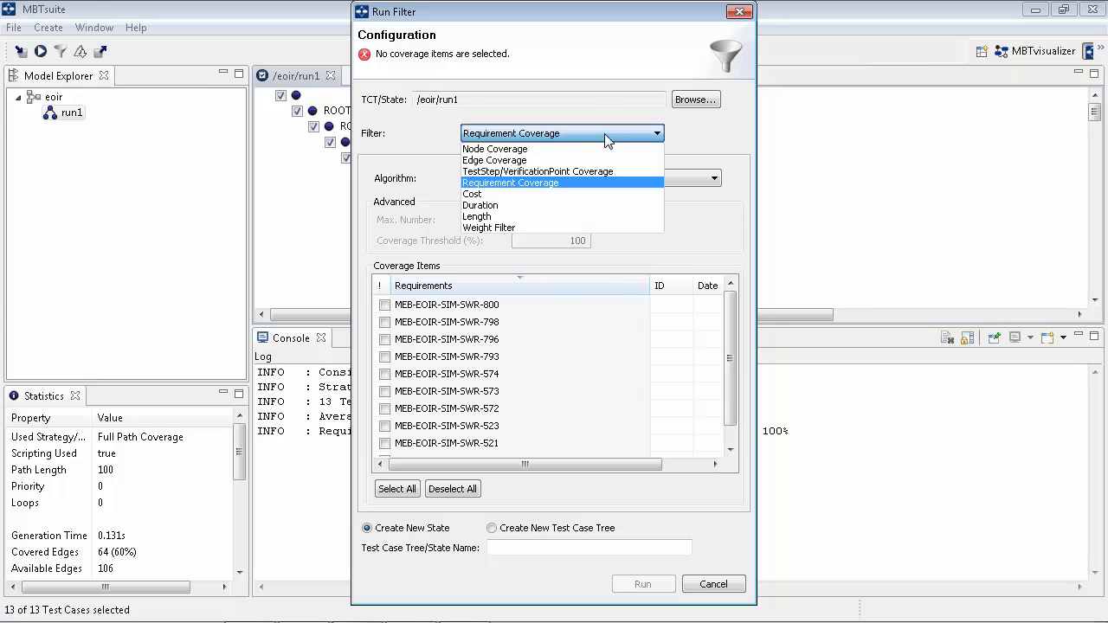
left_click(562, 184)
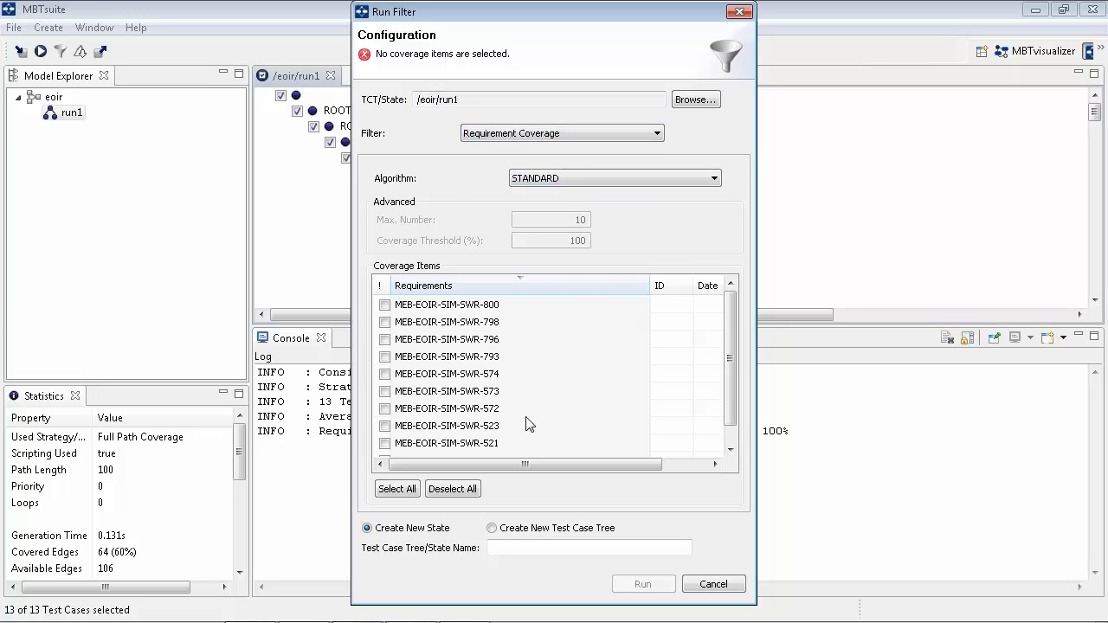
left_click(386, 444)
left_click(537, 548)
type("req")
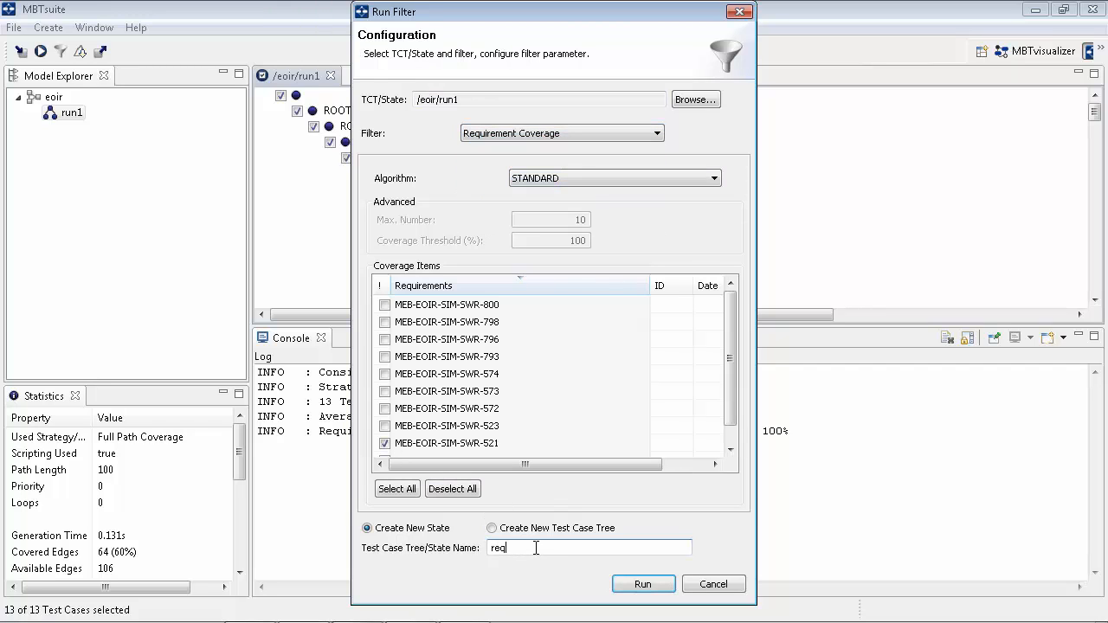
type("521")
left_click(655, 584)
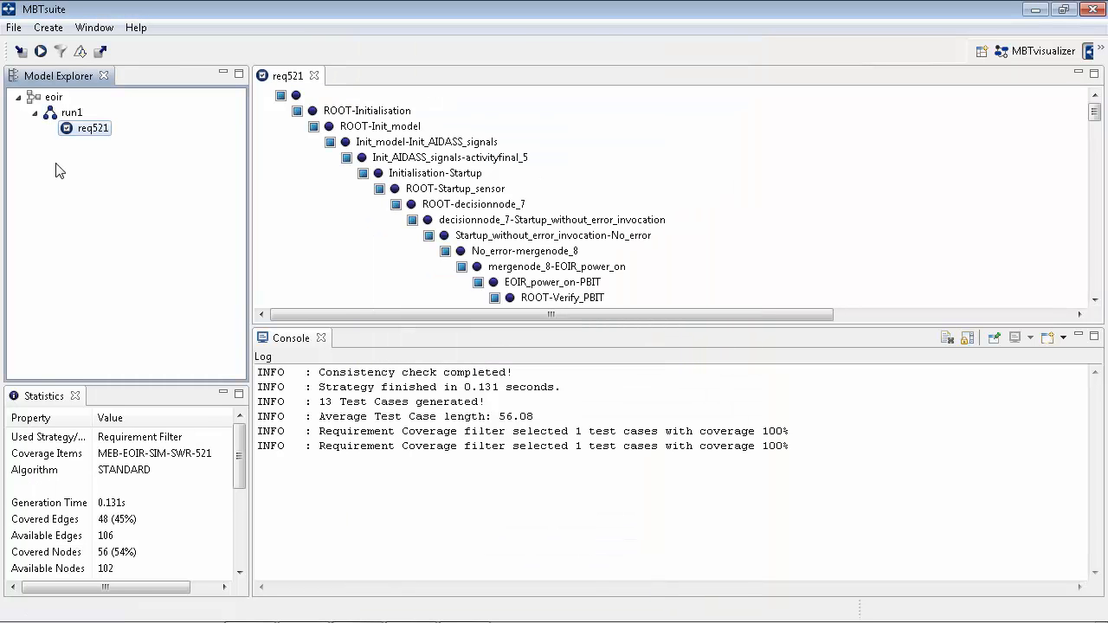
Remove the req521 state from the model explorer
left_click_drag(1093, 118, 1096, 160)
left_click_drag(829, 314, 956, 313)
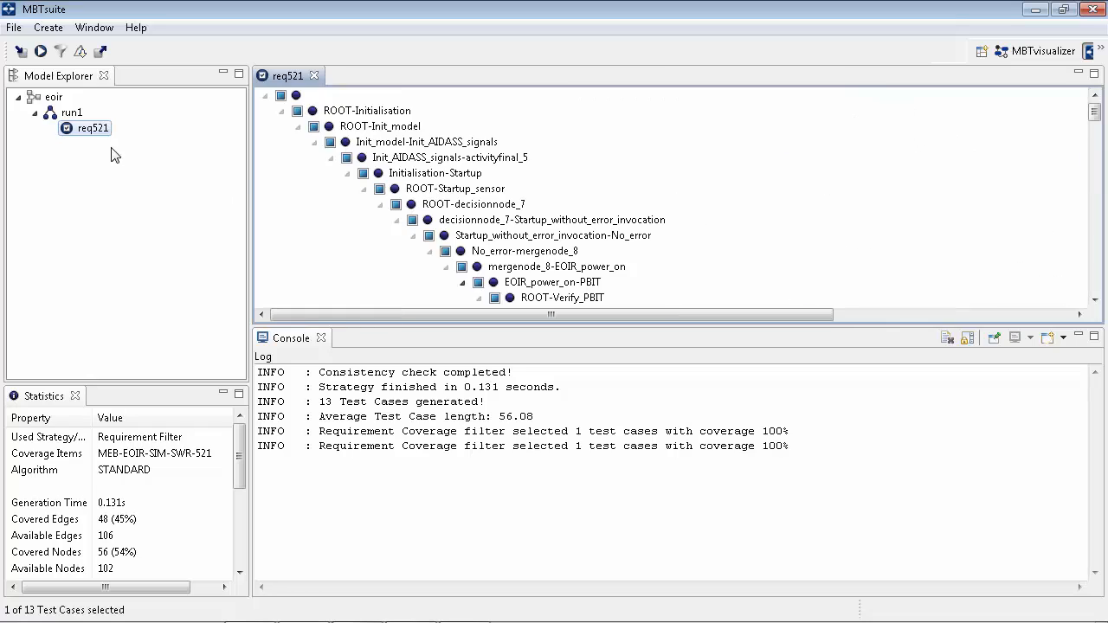
right_click(91, 129)
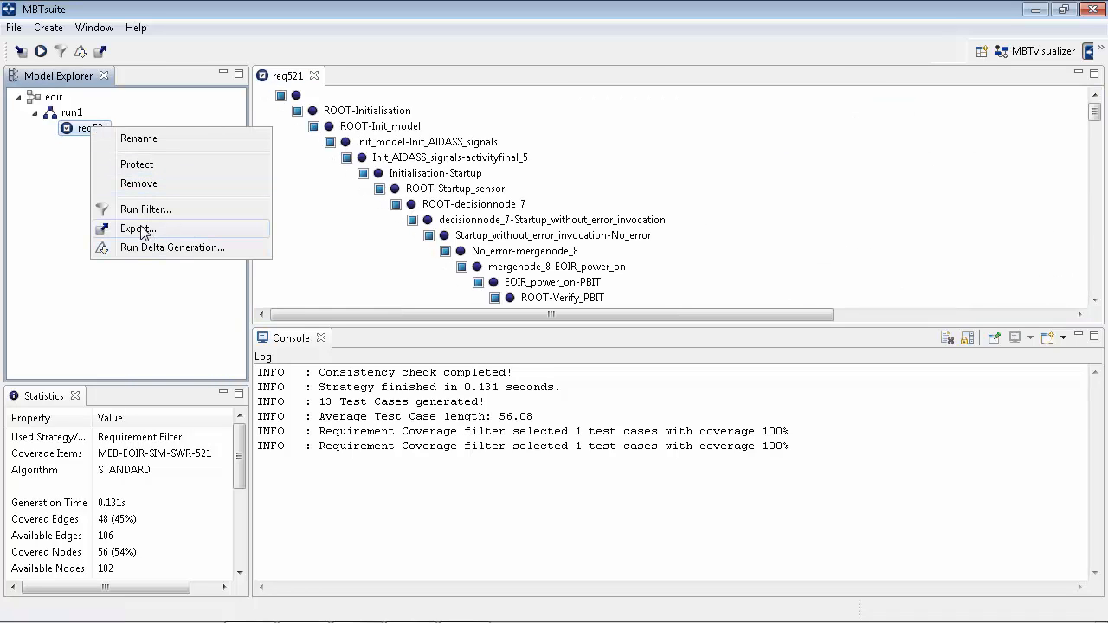
left_click(139, 183)
Start exporting the run1 test case tree with the Oslc Exporter
right_click(73, 117)
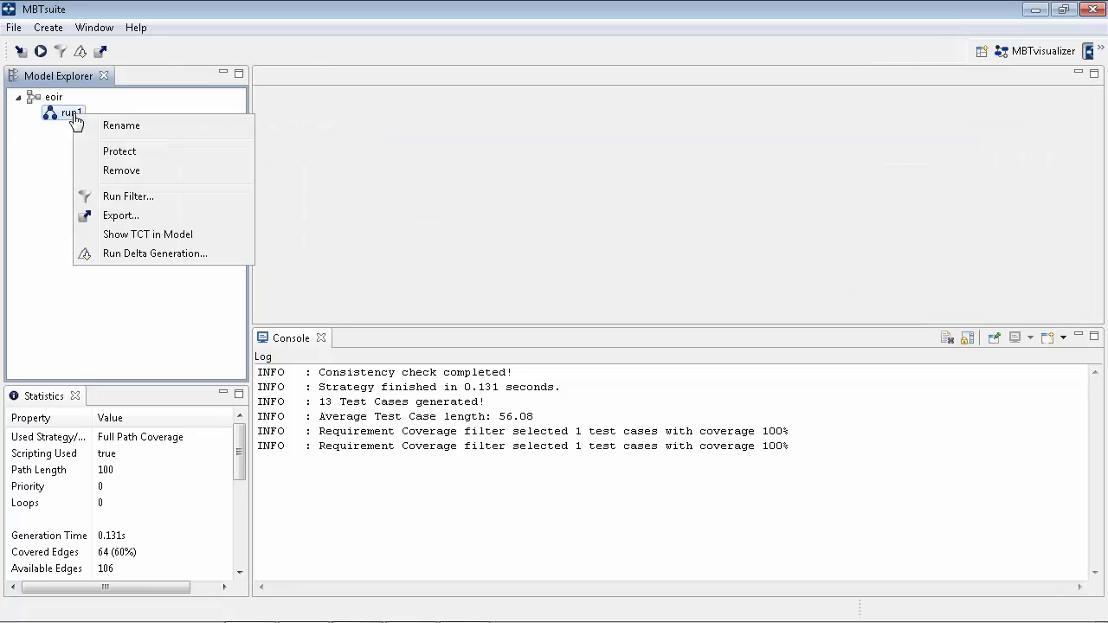
left_click(137, 217)
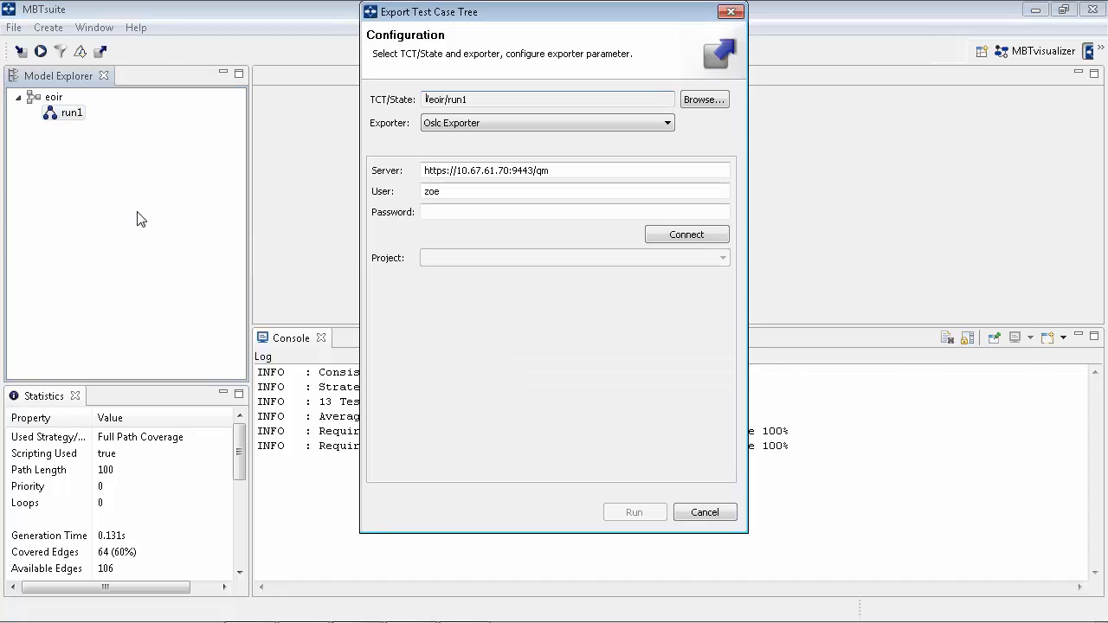
left_click(493, 125)
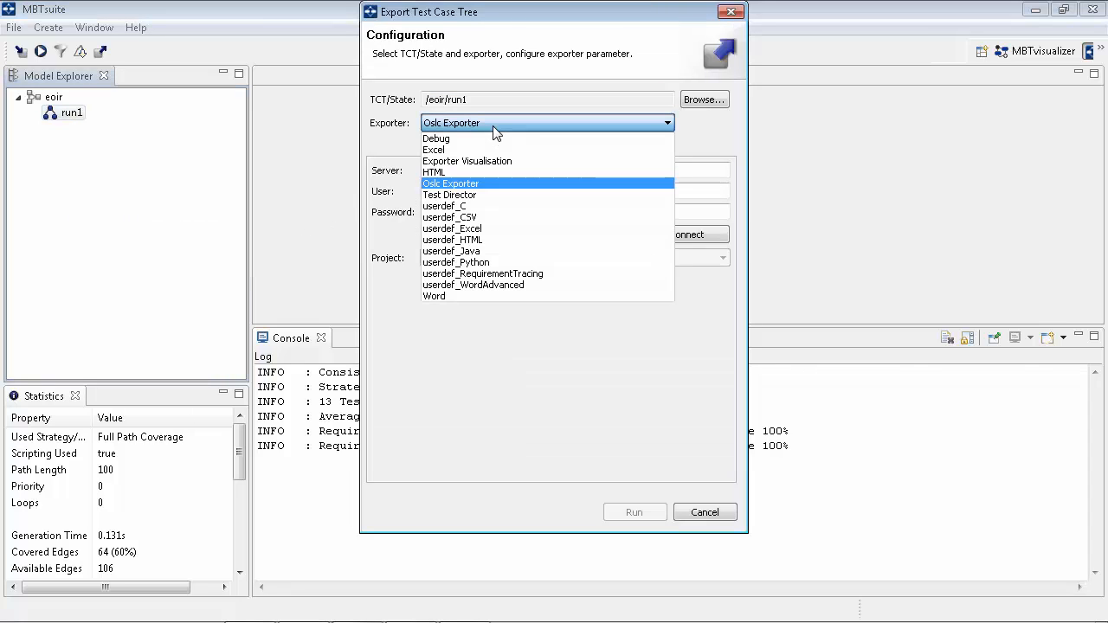
left_click(468, 181)
Enter the account password for the Quality Management server and connect to it
left_click(459, 208)
type("●")
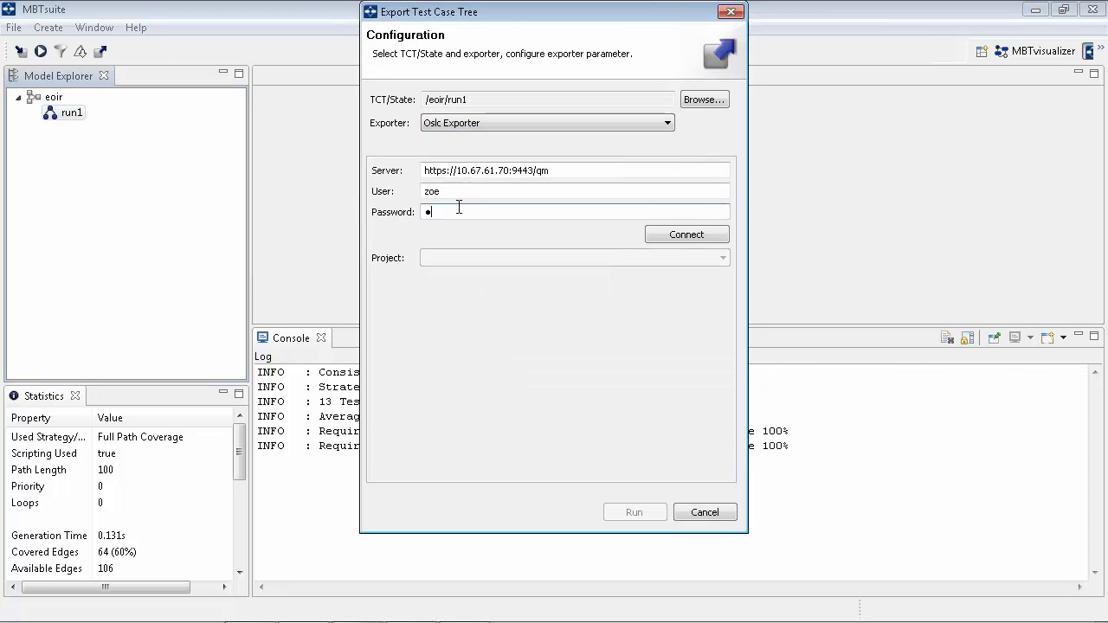
type("●")
left_click(666, 241)
Choose the EOIR sensor - MBAT (Quality Management) project and run the OSLC export
left_click(658, 258)
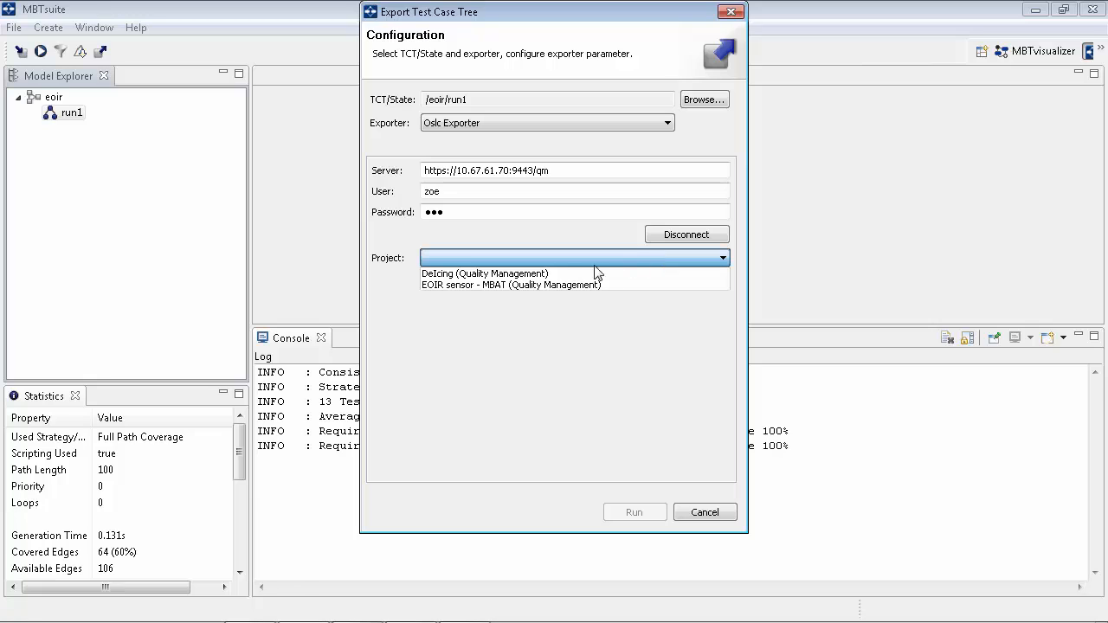
left_click(522, 284)
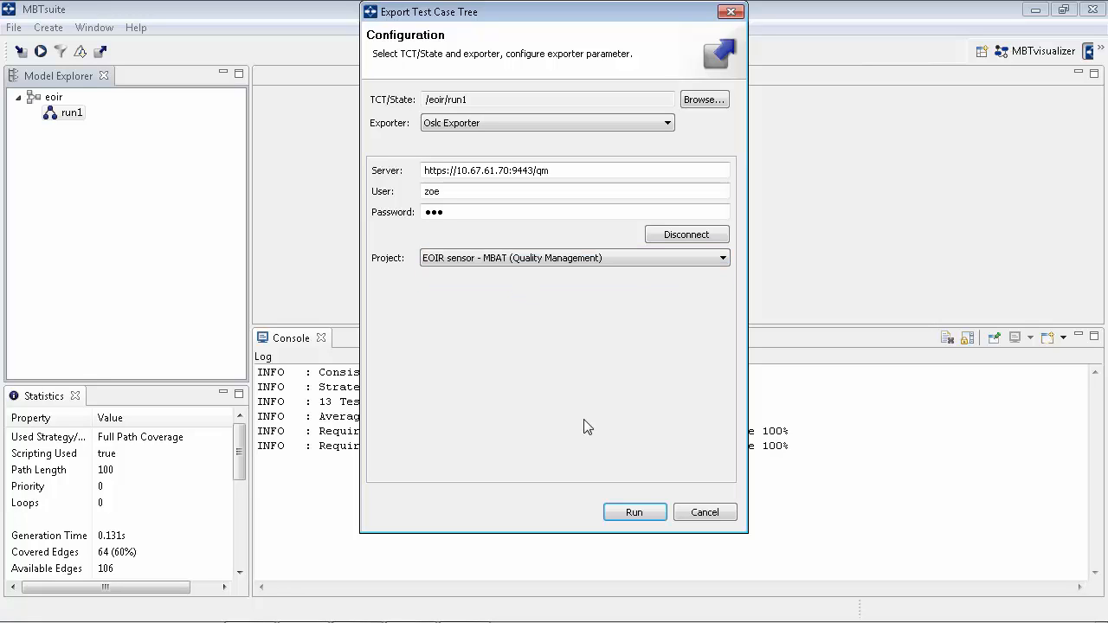
left_click(633, 513)
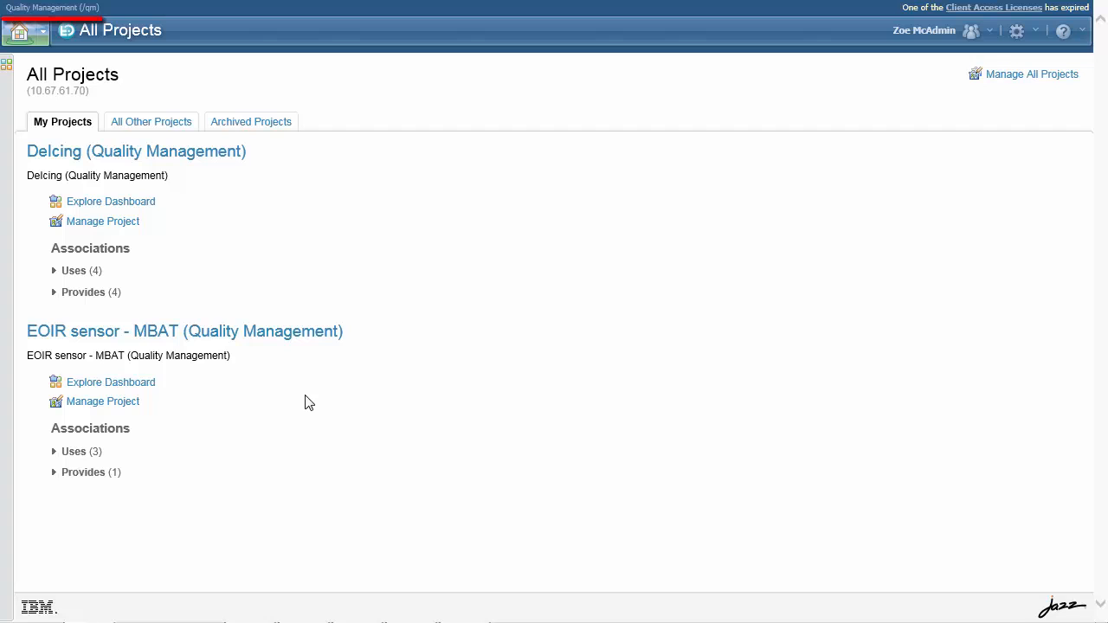
Switch to Rational Quality Manager and open the test case list of the EOIR sensor - MBAT project
left_click(283, 334)
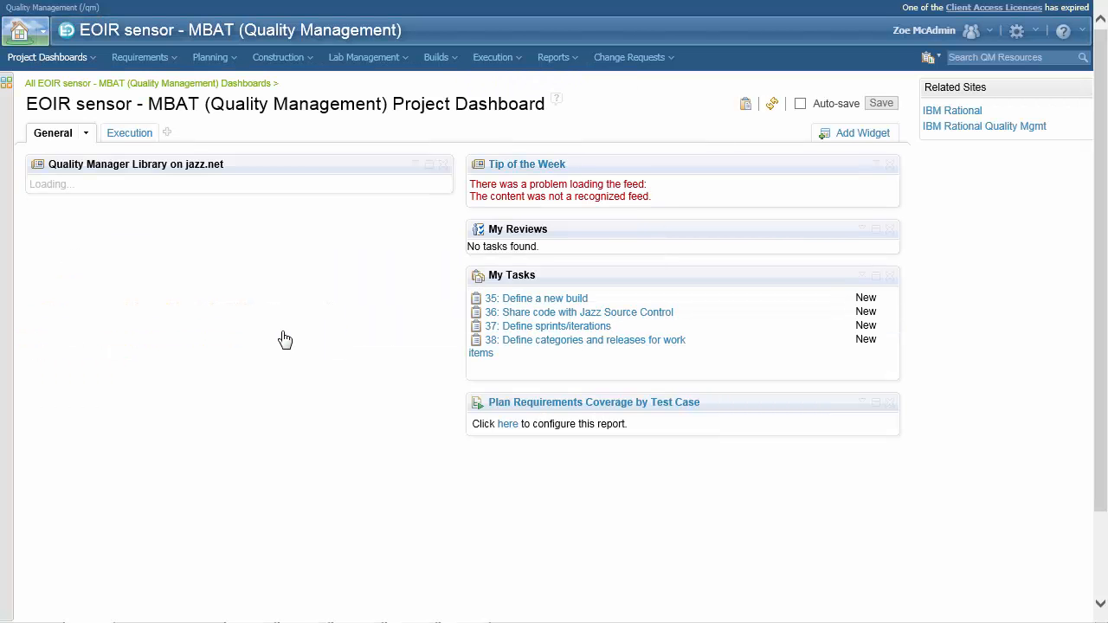
left_click(305, 58)
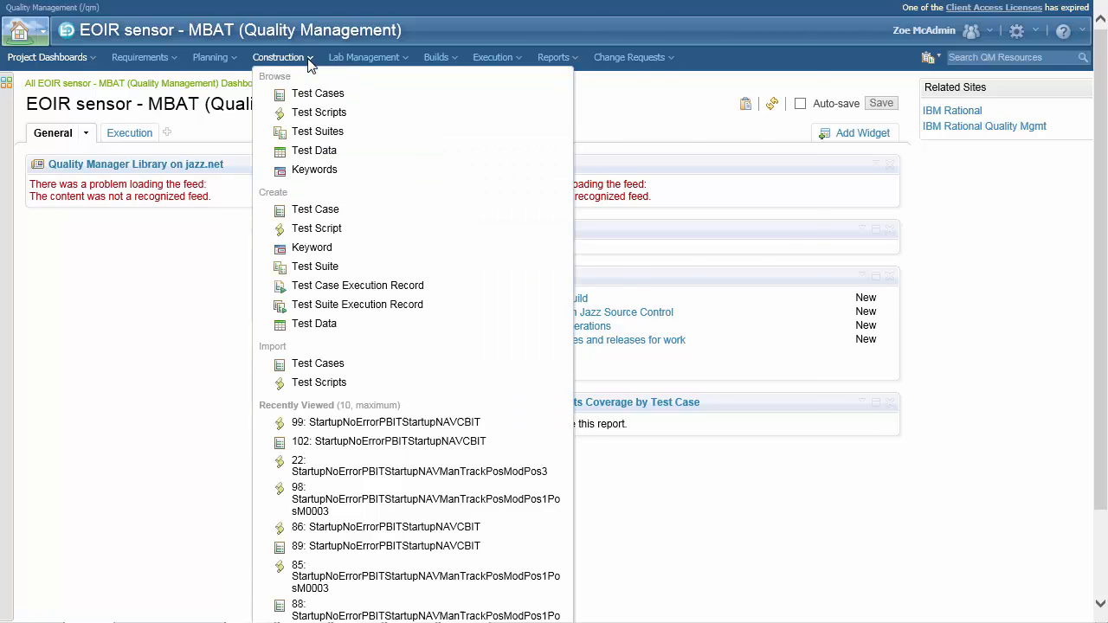
left_click(318, 95)
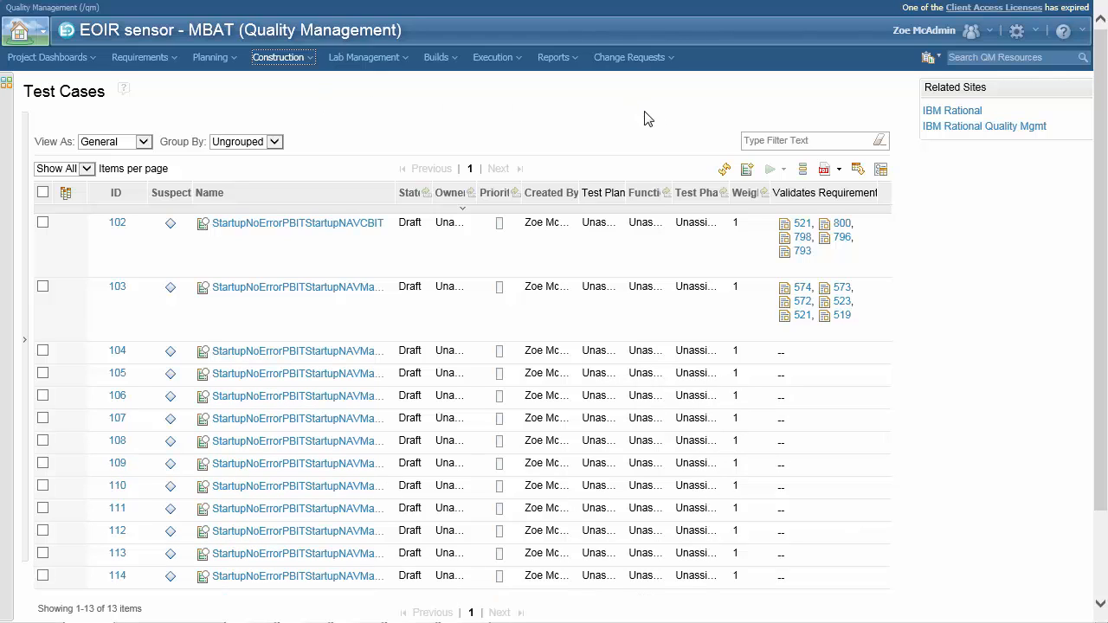
Inspect the details of requirement 521 validated by the first exported test case
mouse_move(807, 229)
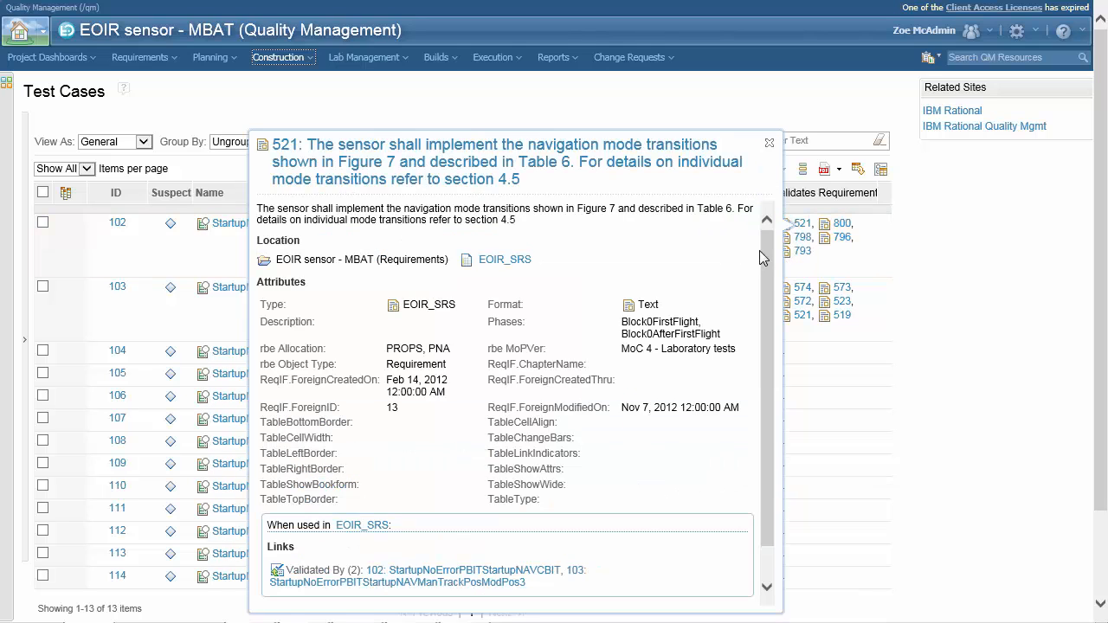
scroll(766, 251, "down", 2)
scroll(766, 250, "up", 2)
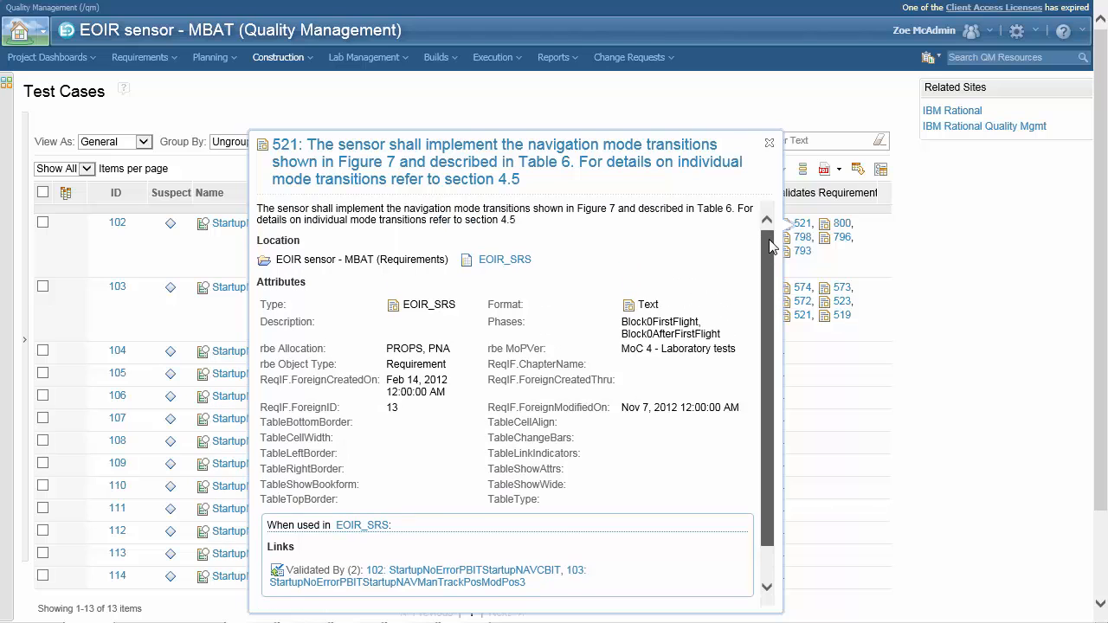
left_click(770, 144)
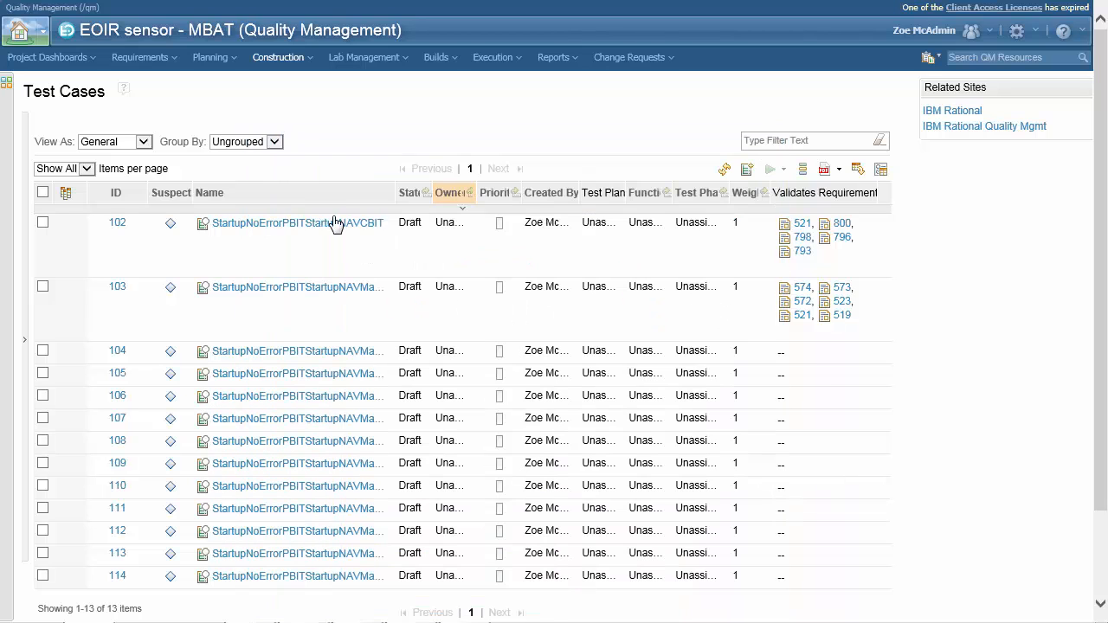
Open test case 102 StartupNoErrorPBITStartupNAVCBIT and view its requirement links
mouse_move(317, 235)
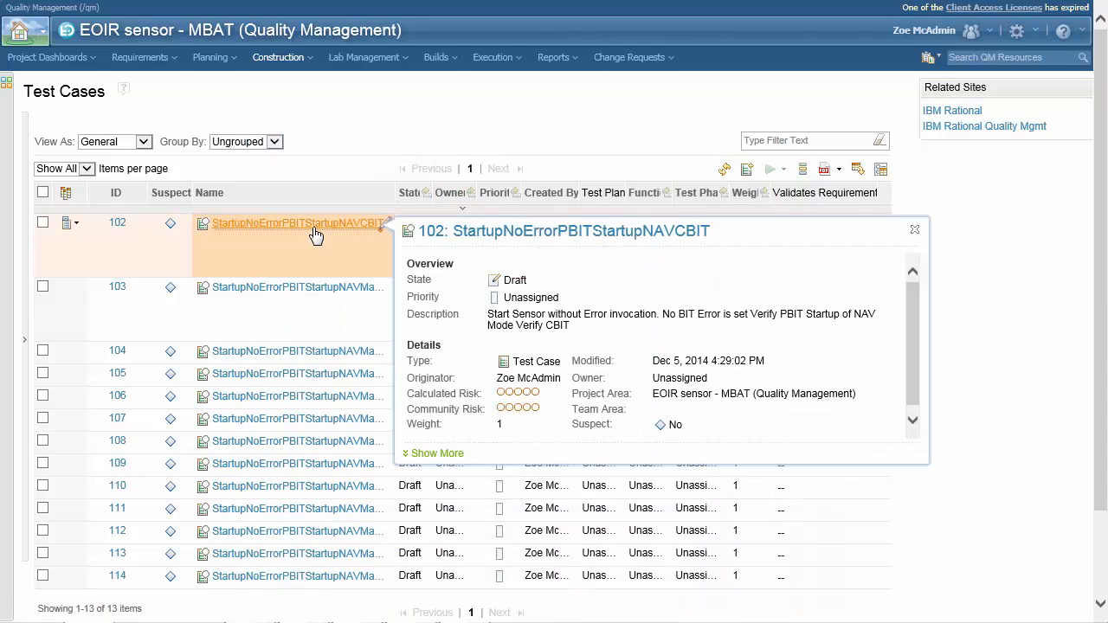
left_click(316, 230)
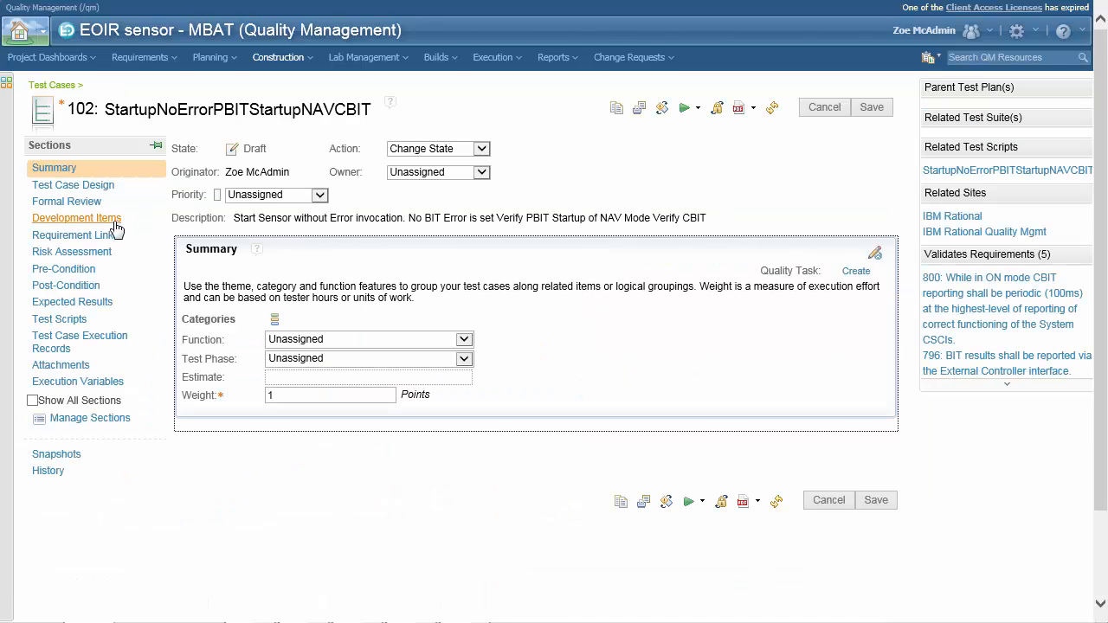
left_click(104, 237)
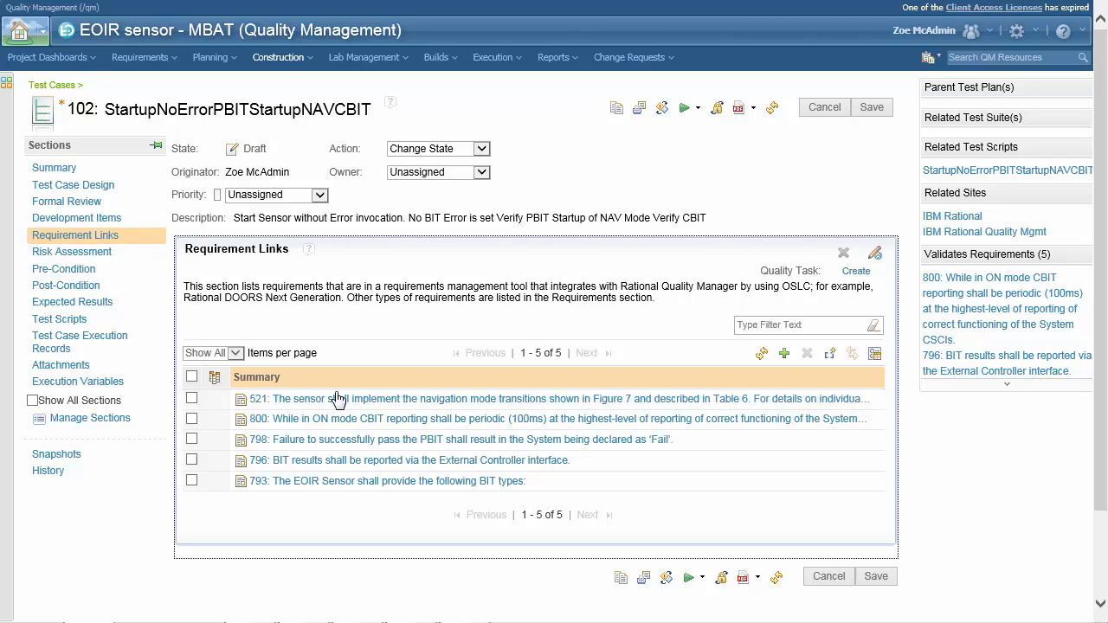
mouse_move(339, 399)
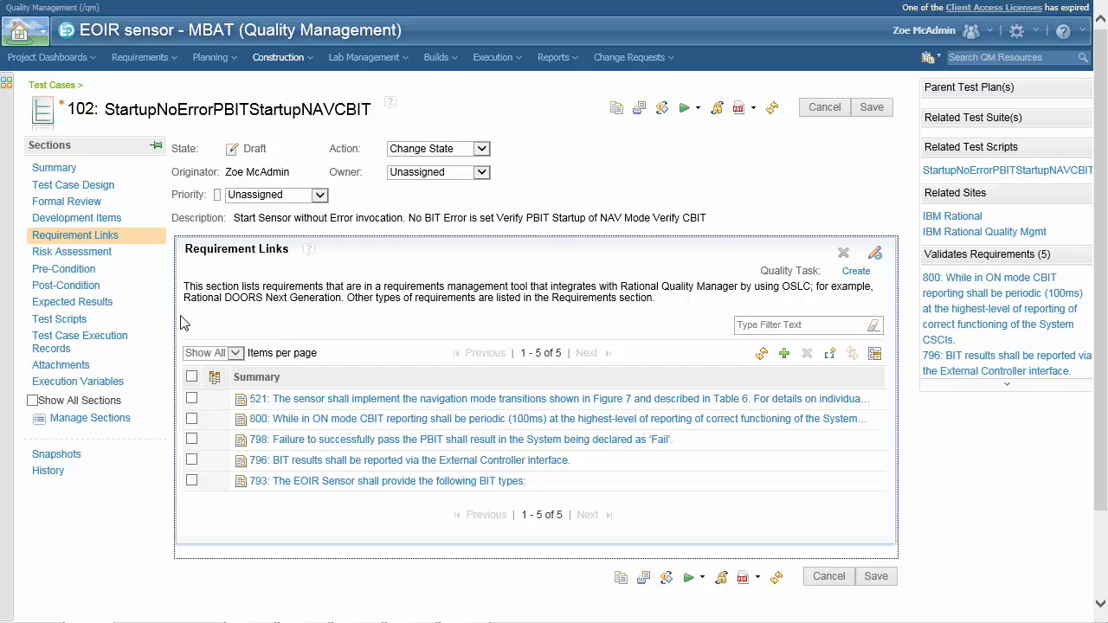
Open the test case's script 99 and browse its manual steps
left_click(72, 322)
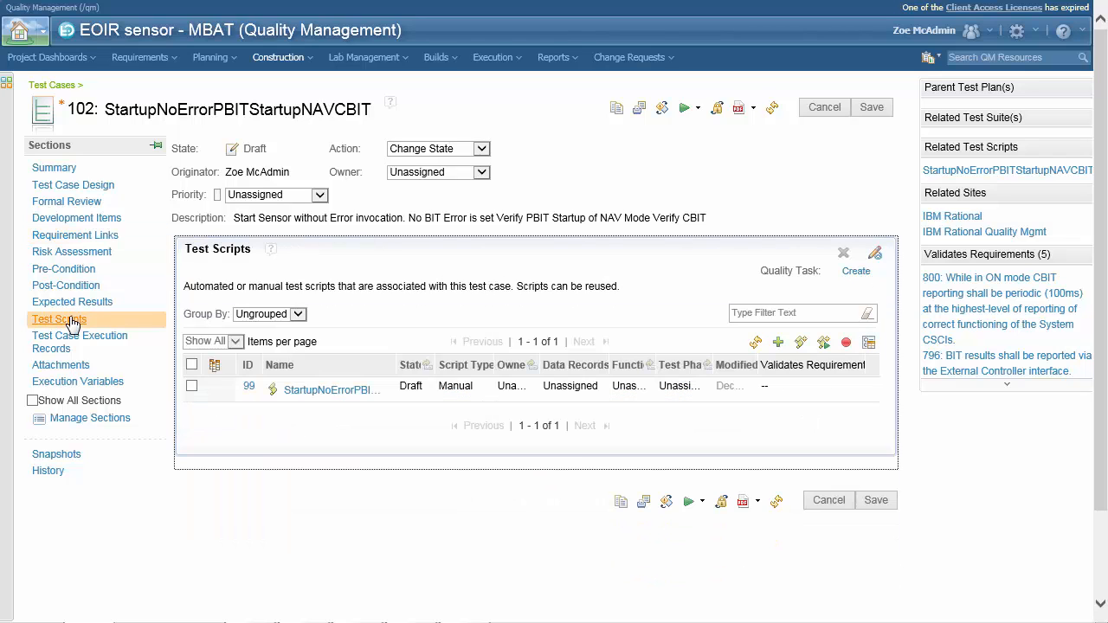
left_click(334, 392)
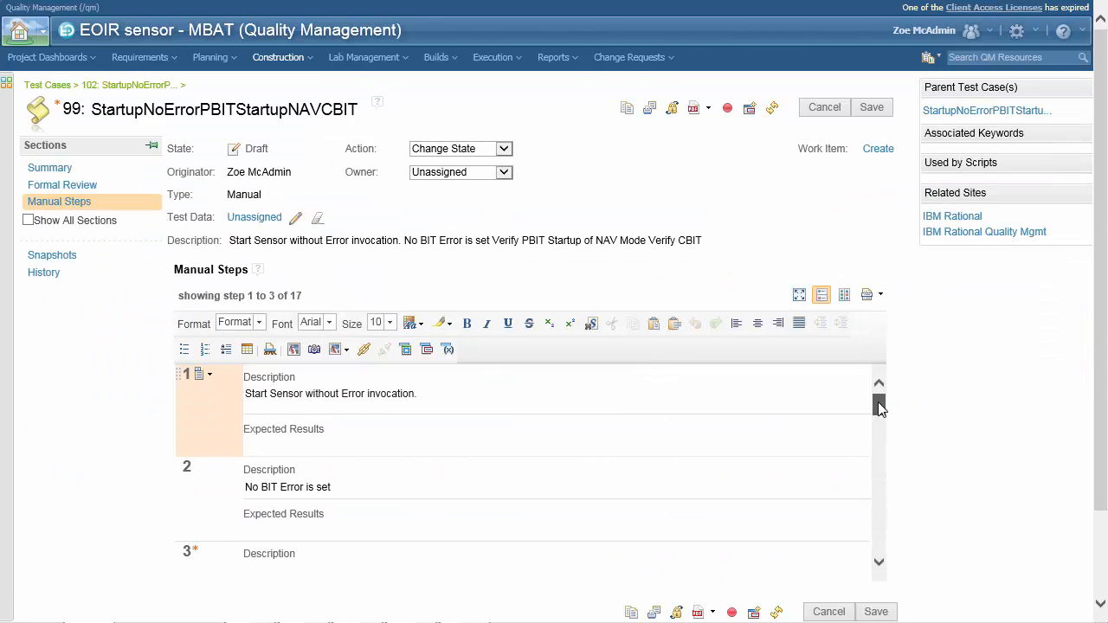
mouse_move(879, 402)
left_mouse_down()
mouse_move(885, 566)
mouse_move(887, 395)
left_mouse_up()
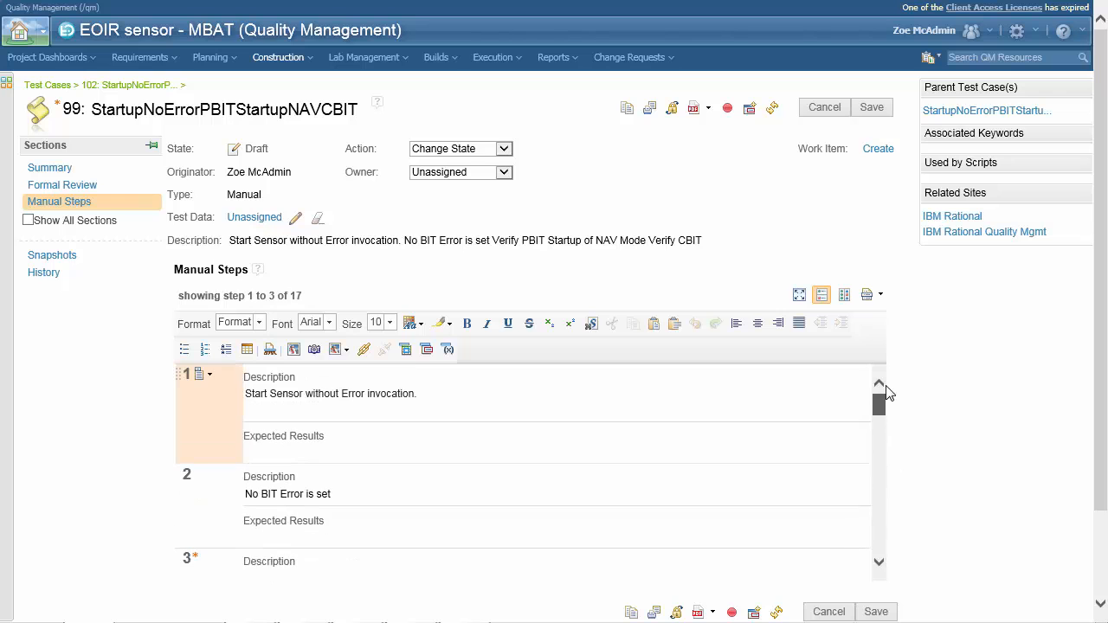